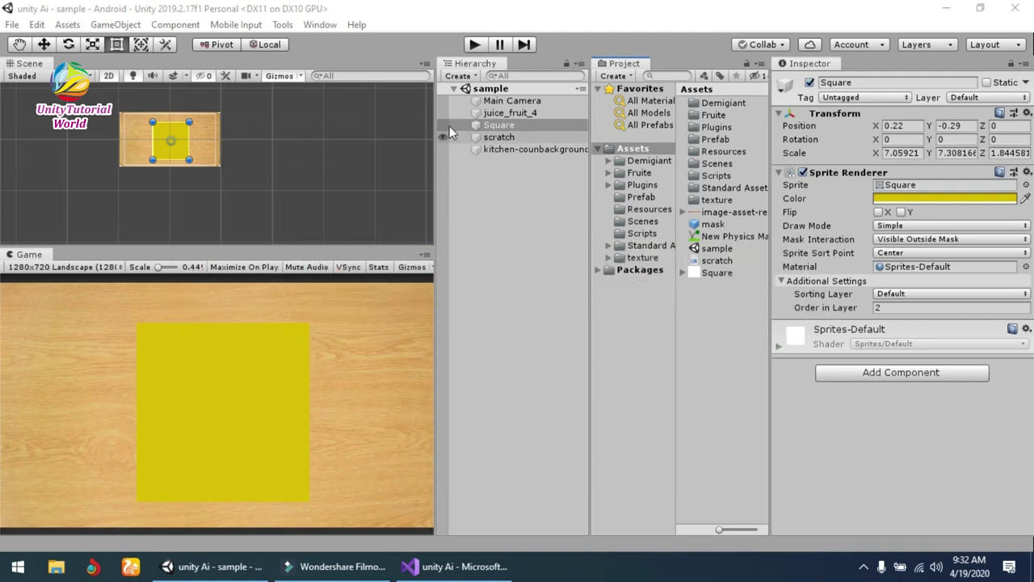
Enter Play mode and drag across the yellow square in several strokes until the red apple is uncovered
{"action": "left_click", "coordinate": [475, 45]}
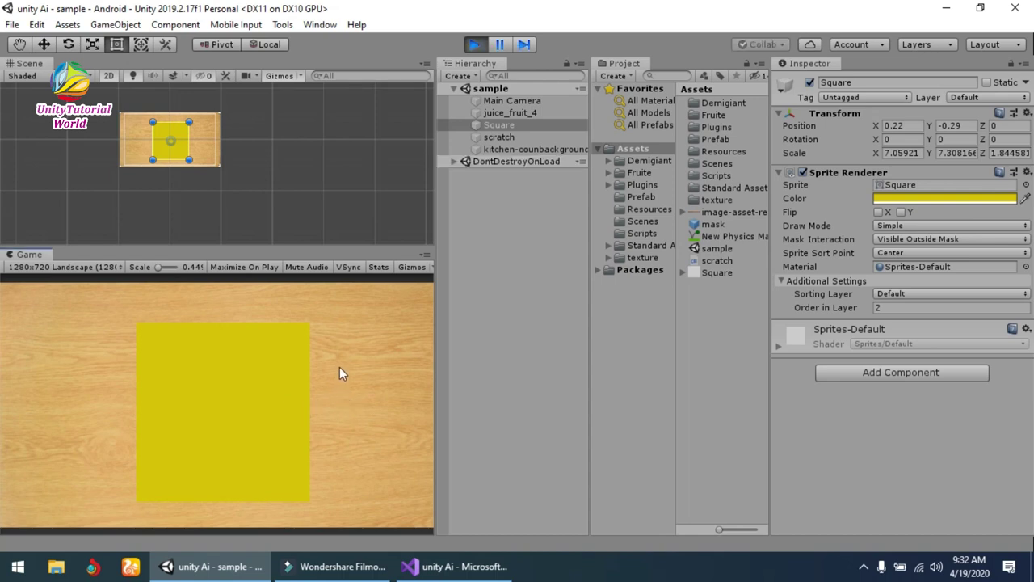
{"action": "mouse_move", "coordinate": [315, 331]}
{"action": "left_mouse_down"}
{"action": "mouse_move", "coordinate": [218, 368]}
{"action": "mouse_move", "coordinate": [134, 377]}
{"action": "mouse_move", "coordinate": [198, 335]}
{"action": "mouse_move", "coordinate": [283, 332]}
{"action": "mouse_move", "coordinate": [164, 349]}
{"action": "mouse_move", "coordinate": [143, 317]}
{"action": "mouse_move", "coordinate": [169, 320]}
{"action": "mouse_move", "coordinate": [169, 333]}
{"action": "mouse_move", "coordinate": [139, 345]}
{"action": "mouse_move", "coordinate": [189, 357]}
{"action": "mouse_move", "coordinate": [147, 370]}
{"action": "left_mouse_up"}
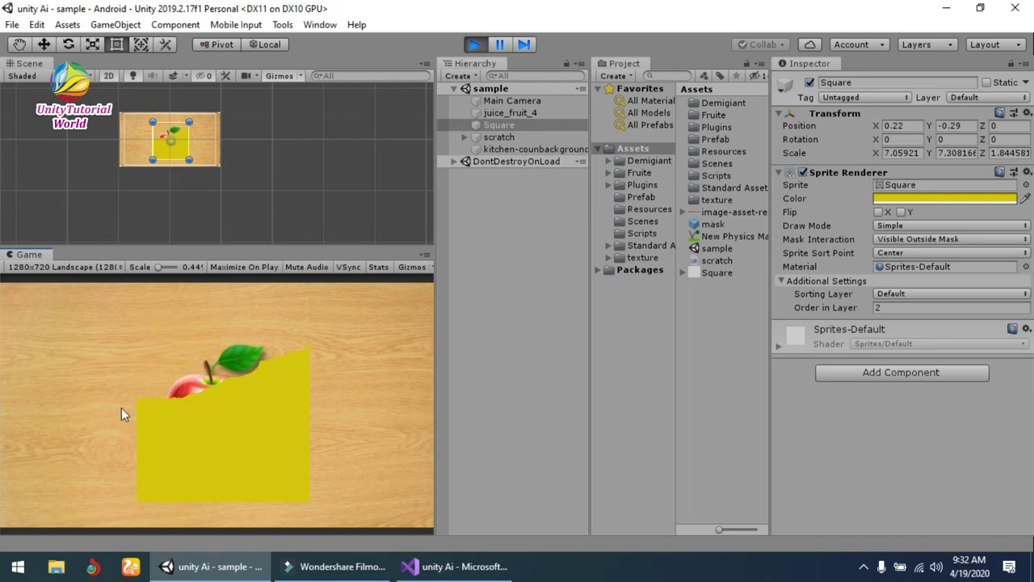
{"action": "left_click_drag", "start_coordinate": [122, 410], "coordinate": [166, 406]}
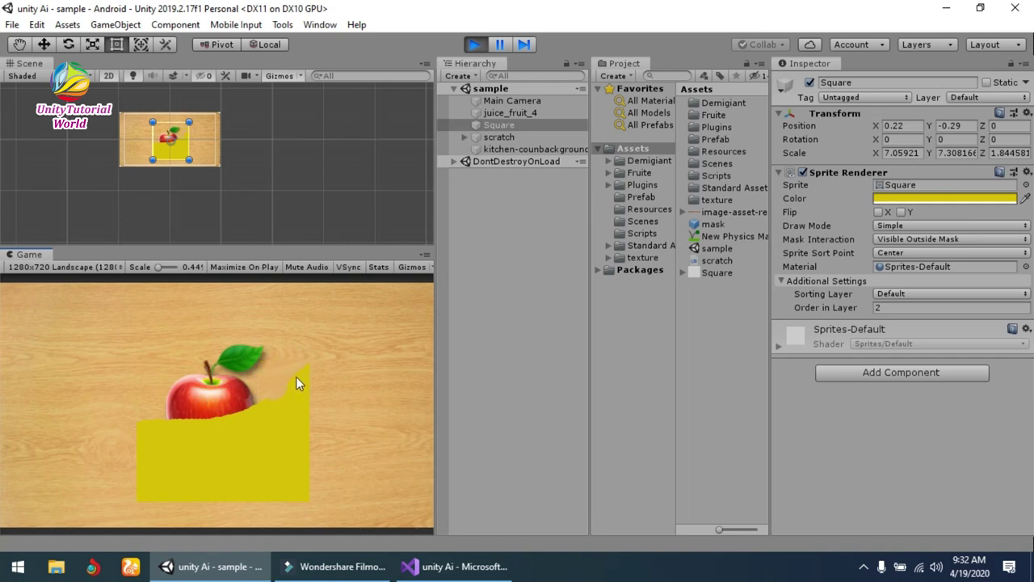
{"action": "left_click_drag", "start_coordinate": [235, 419], "coordinate": [150, 431]}
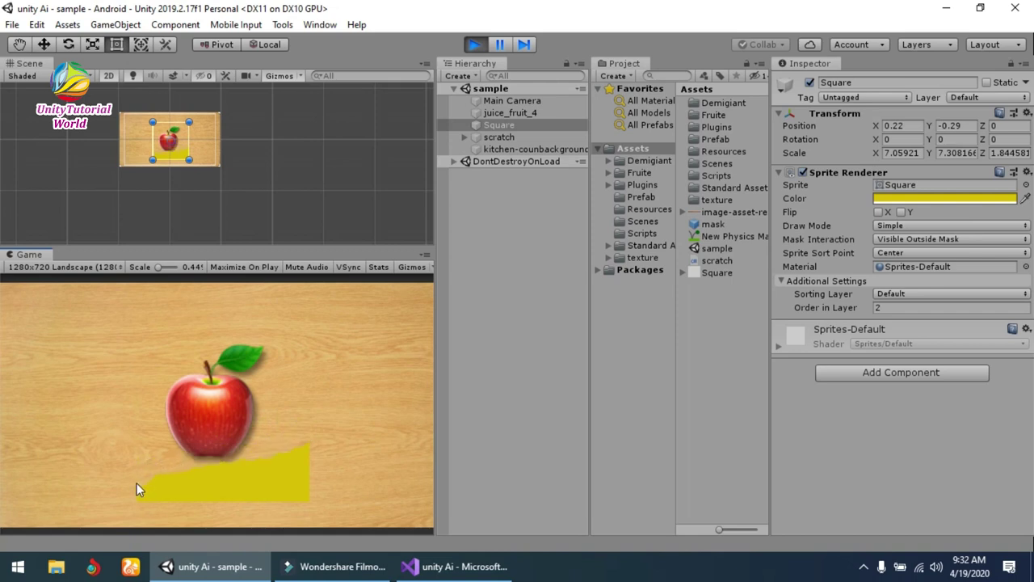
{"action": "mouse_move", "coordinate": [136, 483]}
{"action": "left_mouse_down"}
{"action": "mouse_move", "coordinate": [201, 478]}
{"action": "mouse_move", "coordinate": [287, 451]}
{"action": "left_mouse_up"}
{"action": "mouse_move", "coordinate": [232, 490]}
{"action": "left_mouse_down"}
{"action": "mouse_move", "coordinate": [320, 466]}
{"action": "mouse_move", "coordinate": [151, 497]}
{"action": "left_mouse_up"}
Stop the game, delete juice_fruit_4, Square and scratch from the Hierarchy, and save the scene
{"action": "left_click", "coordinate": [475, 45]}
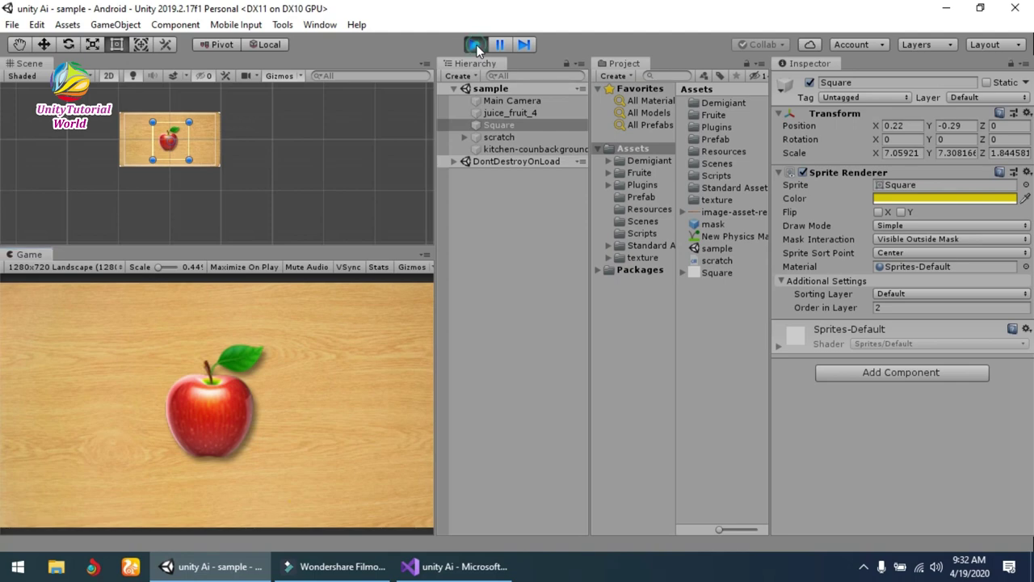
{"action": "left_click", "coordinate": [502, 113]}
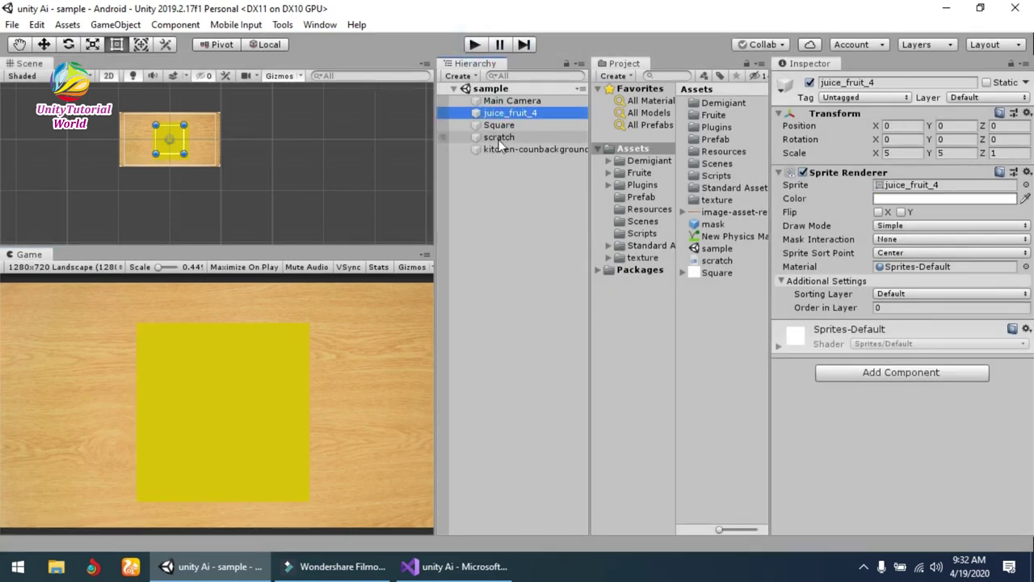
{"action": "left_click", "coordinate": [498, 139]}
{"action": "left_click", "coordinate": [500, 115]}
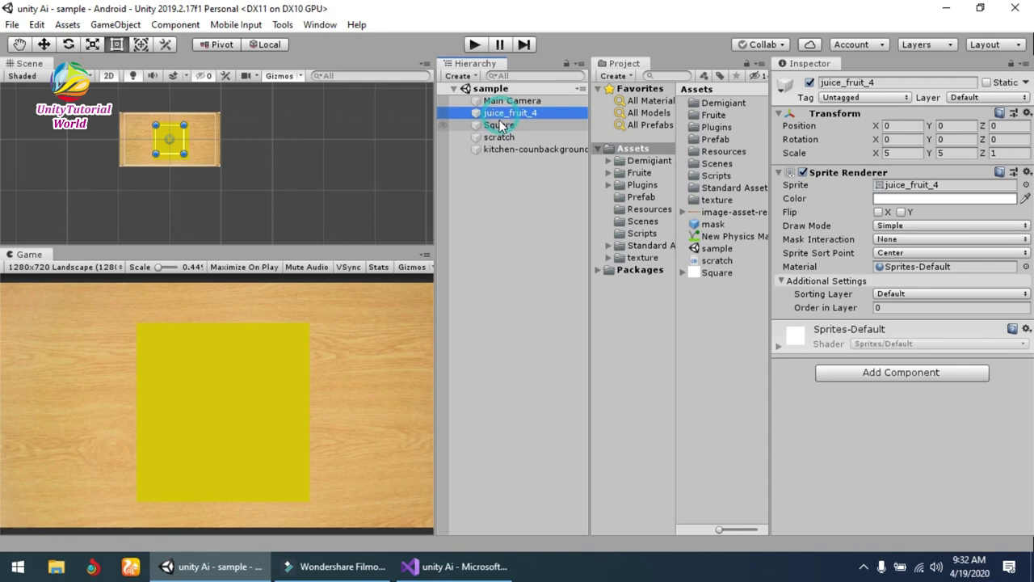
{"action": "left_click", "coordinate": [499, 137], "text": "shift"}
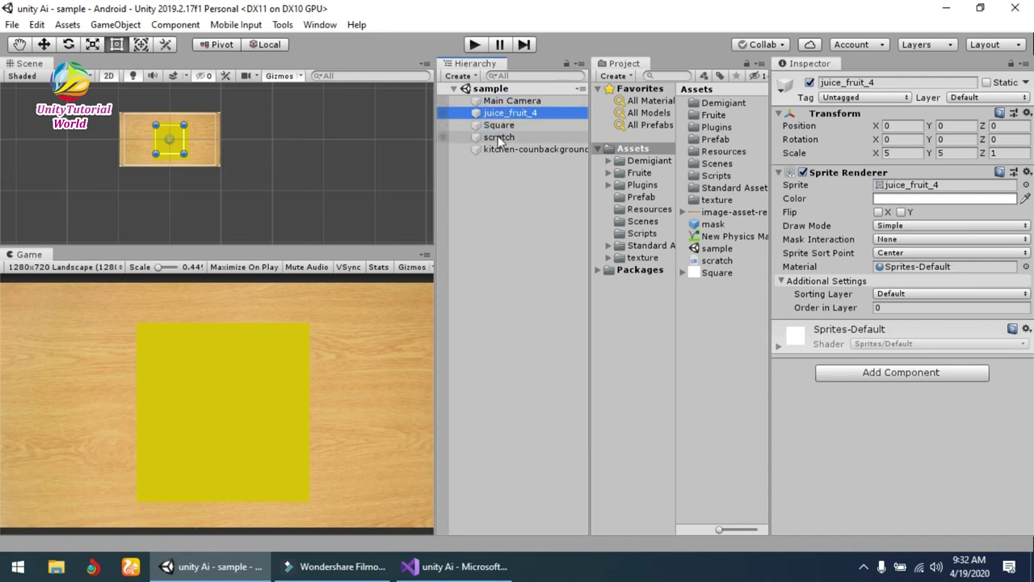
{"action": "key", "text": "Delete"}
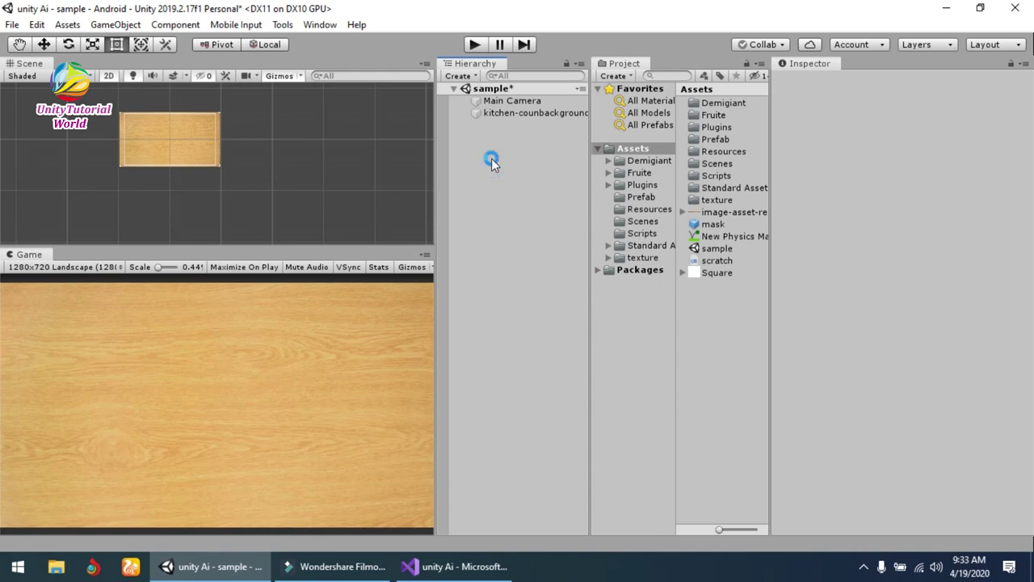
{"action": "key", "text": "ctrl+s"}
Frame the kitchen background sprite in the Scene view and open the texture folder
{"action": "left_click", "coordinate": [500, 114]}
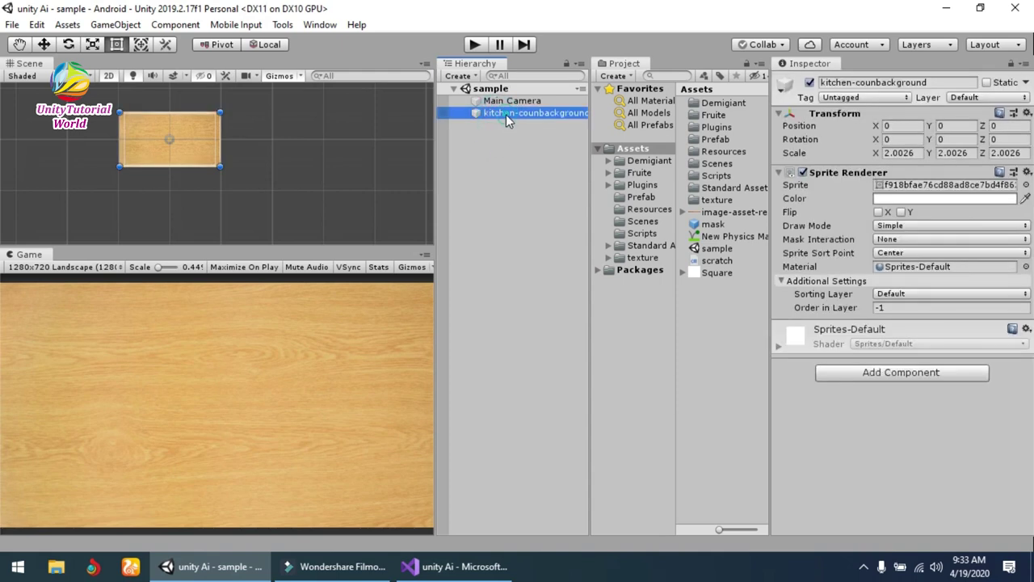
{"action": "double_click", "coordinate": [506, 114]}
{"action": "scroll", "coordinate": [220, 178], "scroll_direction": "up", "scroll_amount": 5}
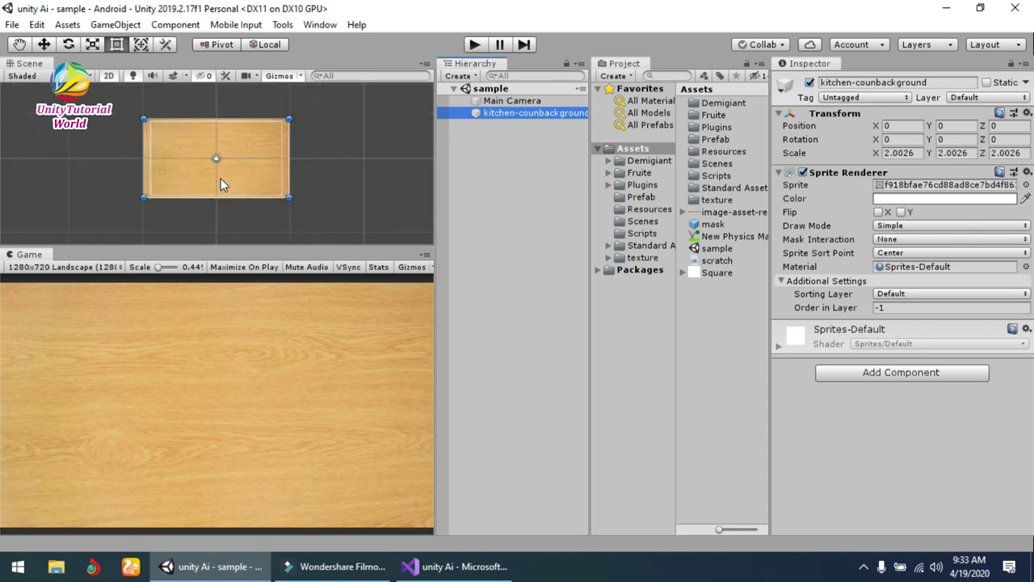
{"action": "left_click", "coordinate": [233, 165]}
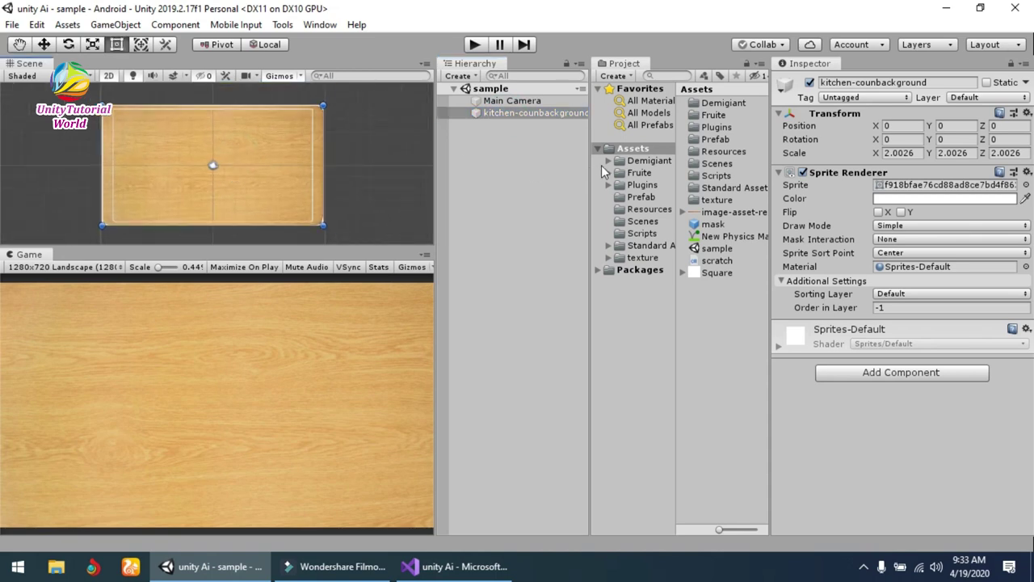
{"action": "left_click", "coordinate": [642, 258]}
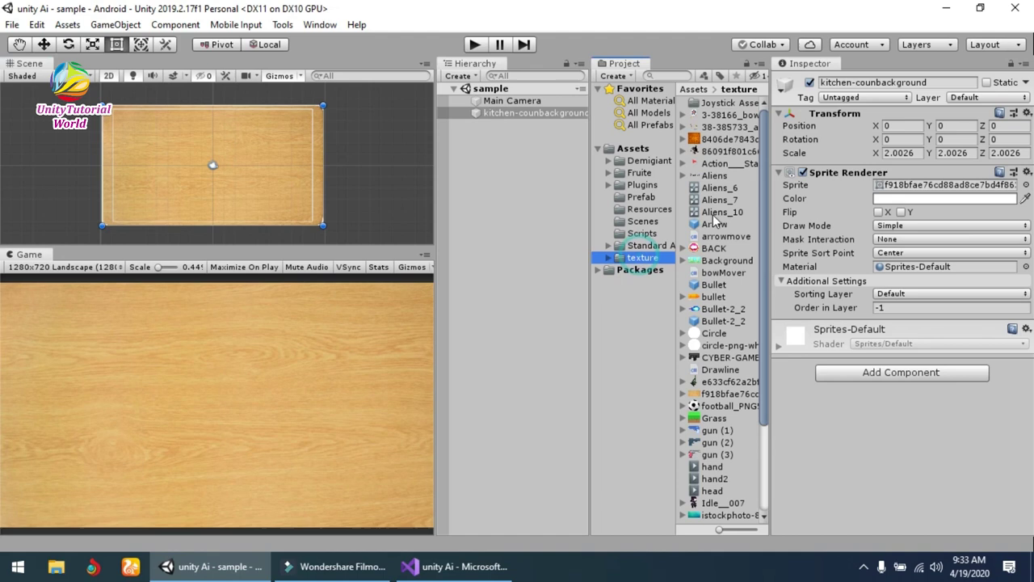
Add juice_fruit_4 from the Fruite folder to the scene and scale it to about 4.04
{"action": "left_click", "coordinate": [639, 172]}
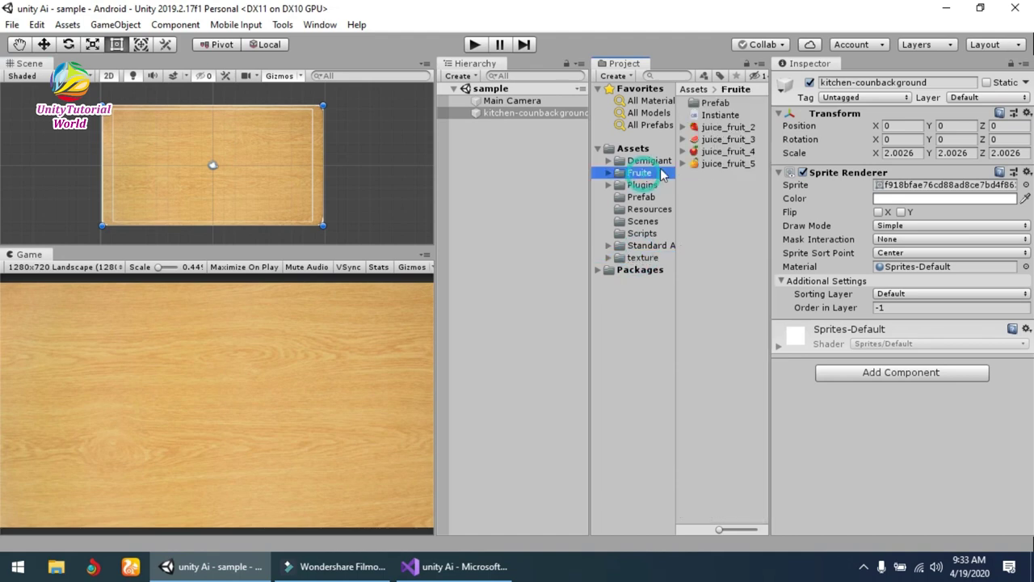
{"action": "left_click_drag", "start_coordinate": [716, 156], "coordinate": [507, 174]}
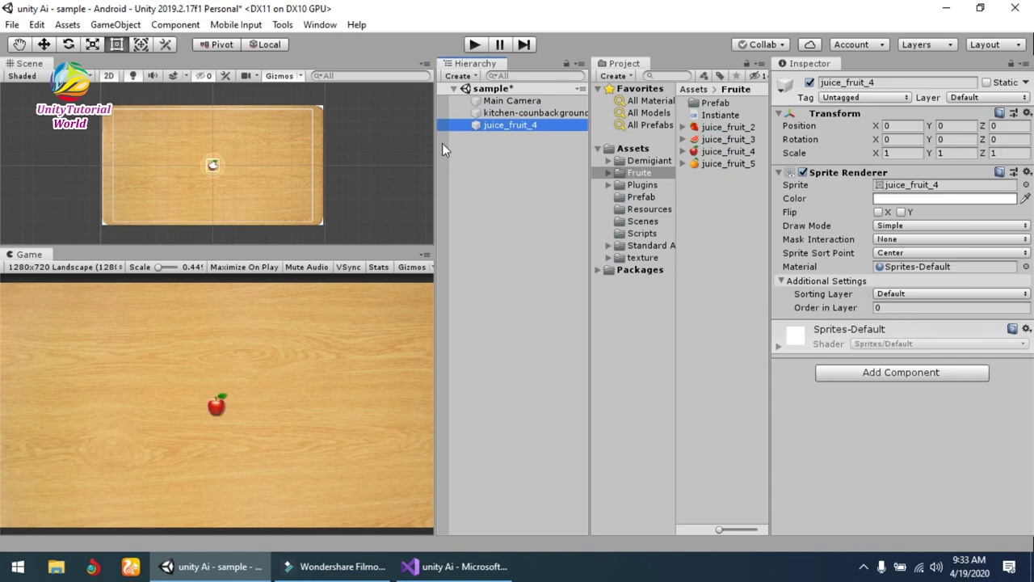
{"action": "left_click", "coordinate": [208, 166]}
{"action": "key", "text": "r"}
{"action": "left_click_drag", "start_coordinate": [207, 162], "coordinate": [291, 161]}
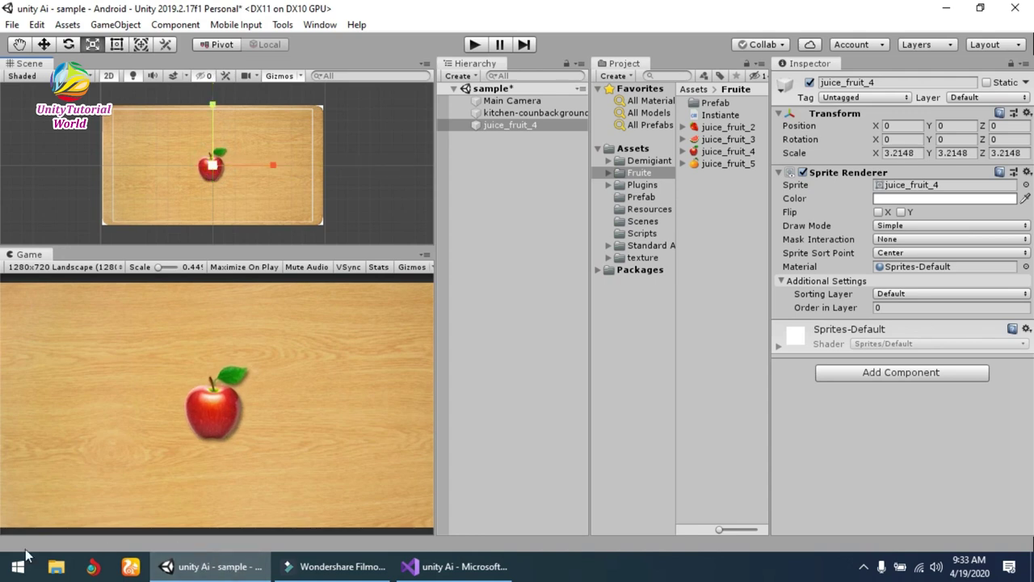
{"action": "mouse_move", "coordinate": [212, 168]}
{"action": "left_mouse_down"}
{"action": "mouse_move", "coordinate": [208, 138]}
{"action": "mouse_move", "coordinate": [208, 154]}
{"action": "left_mouse_up"}
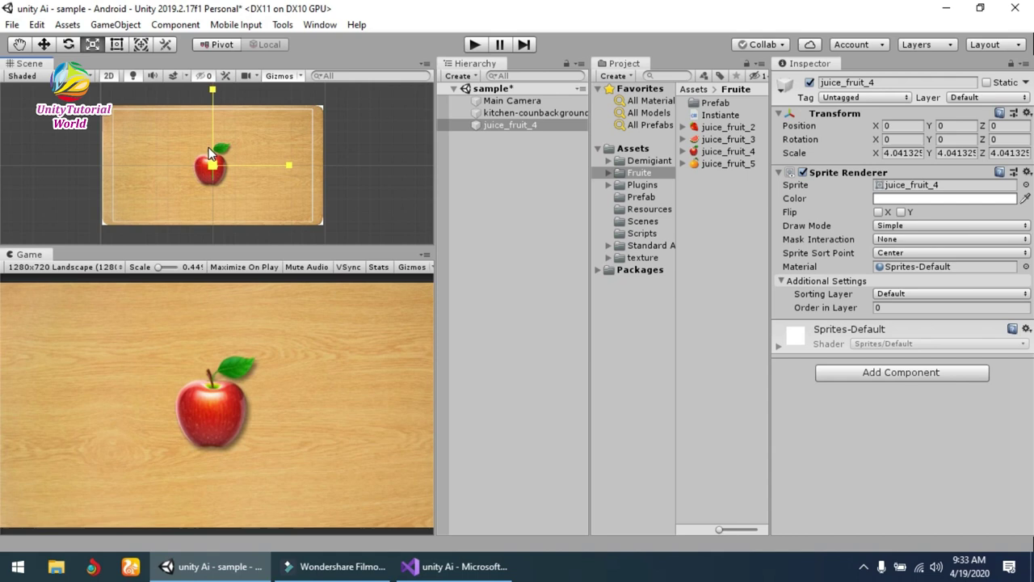
Deselect the apple, save the scene, and return to the Assets folder
{"action": "left_click", "coordinate": [496, 178]}
{"action": "key", "text": "ctrl+s"}
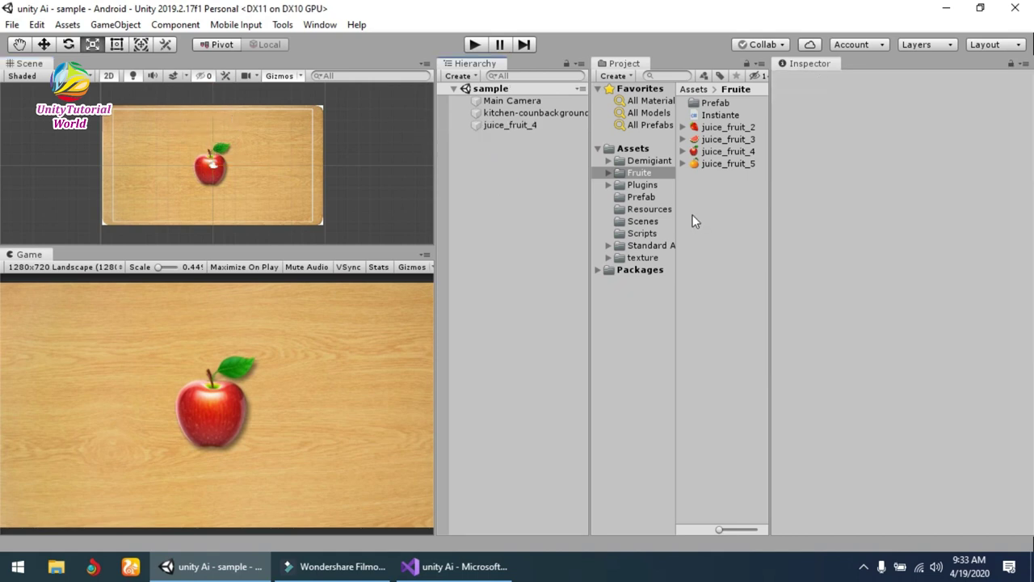
{"action": "left_click", "coordinate": [634, 149]}
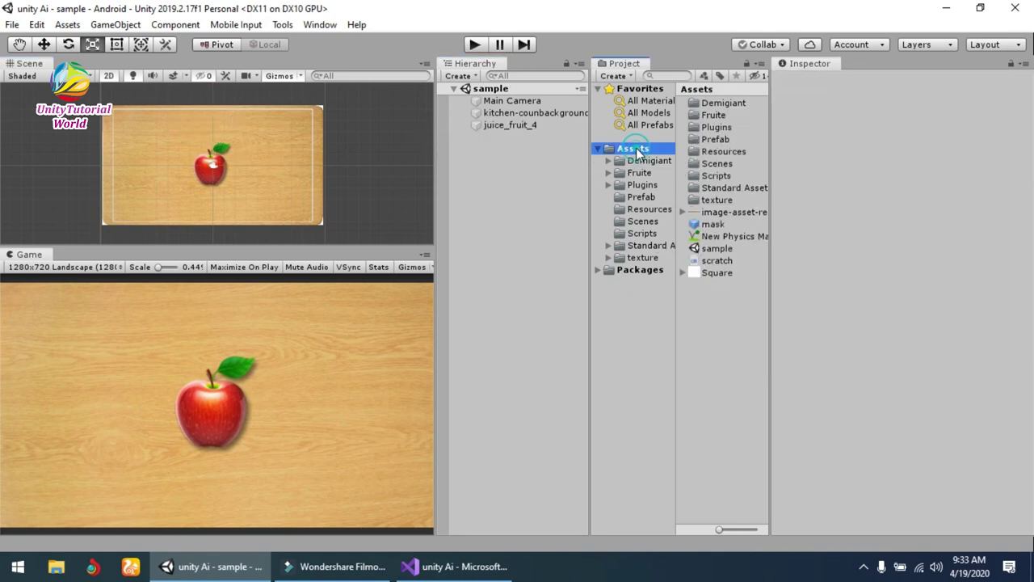
Add the Square sprite to the scene and set its Order in Layer to 1
{"action": "right_click", "coordinate": [710, 295]}
{"action": "left_click", "coordinate": [657, 315]}
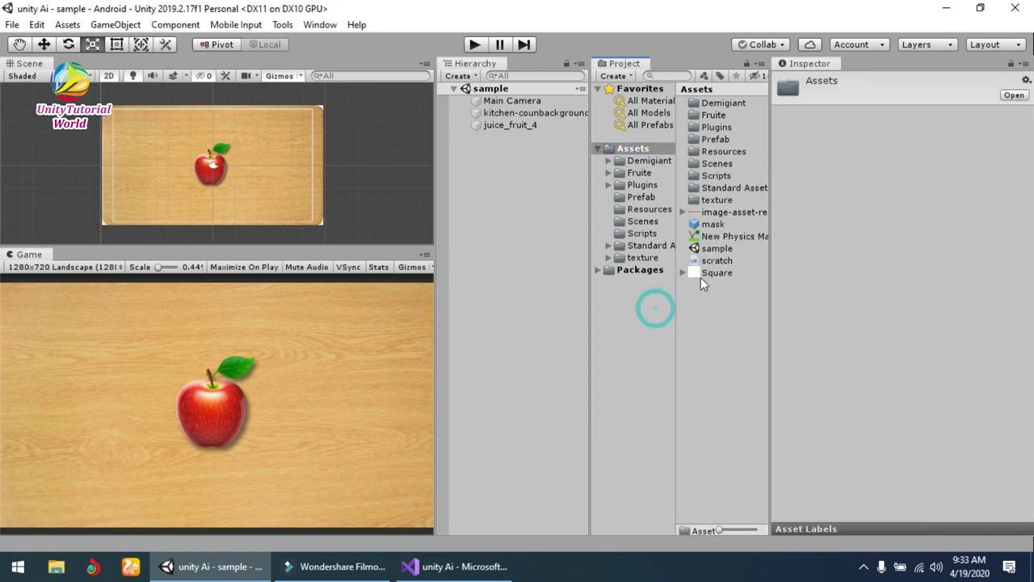
{"action": "left_click_drag", "start_coordinate": [704, 275], "coordinate": [512, 281]}
{"action": "left_click", "coordinate": [911, 308]}
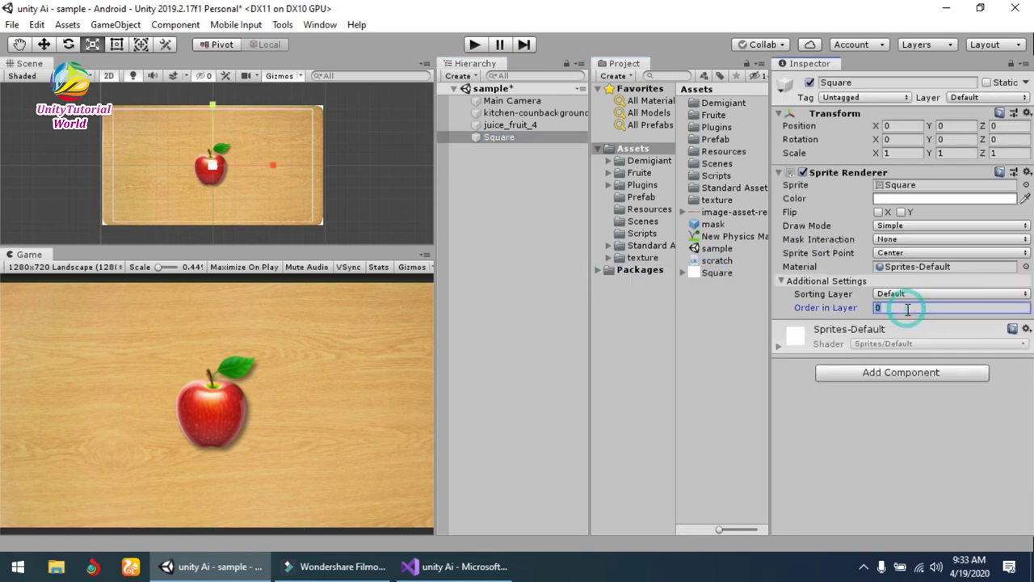
{"action": "type", "text": "1"}
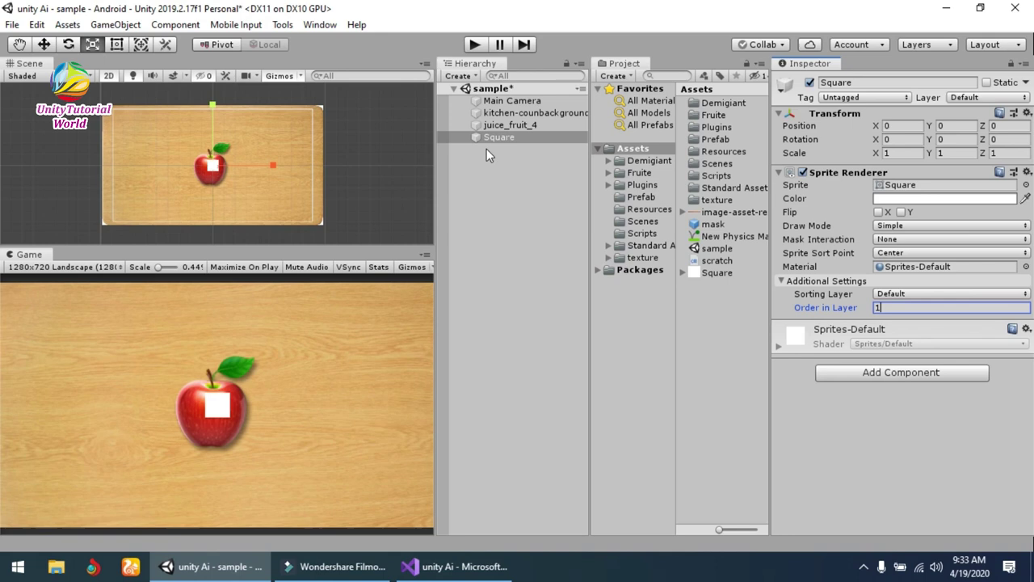
Scale the square to about 5.8 and nudge it to position -0.2, -0.33
{"action": "left_click_drag", "start_coordinate": [214, 165], "coordinate": [216, 101]}
{"action": "mouse_move", "coordinate": [212, 167]}
{"action": "left_mouse_down"}
{"action": "mouse_move", "coordinate": [213, 157]}
{"action": "mouse_move", "coordinate": [217, 166]}
{"action": "left_mouse_up"}
{"action": "left_click", "coordinate": [44, 45]}
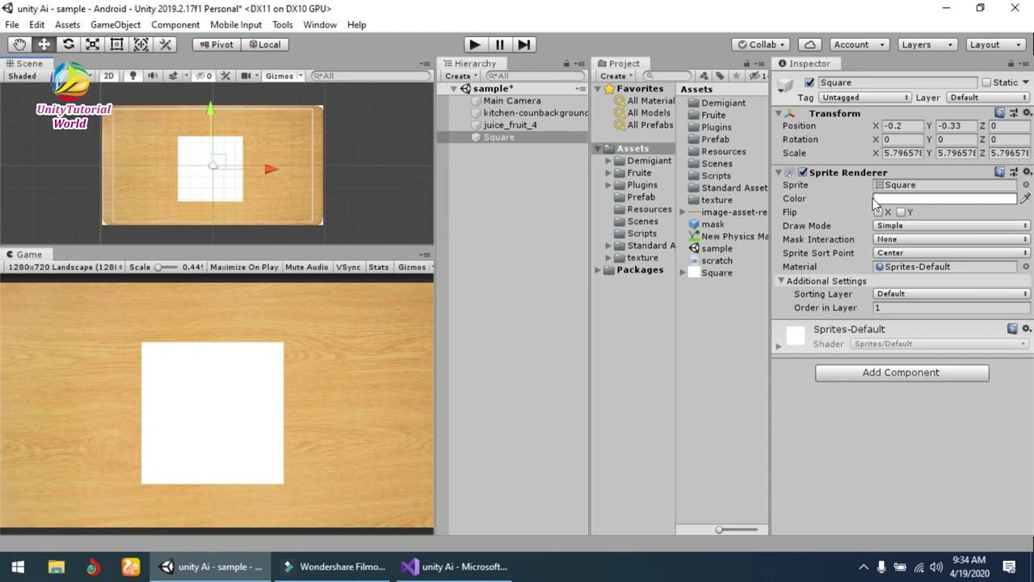
Set the square's Sprite Renderer colour to yellow (E0CF00) and save the scene
{"action": "left_click", "coordinate": [878, 199]}
{"action": "left_click", "coordinate": [485, 182]}
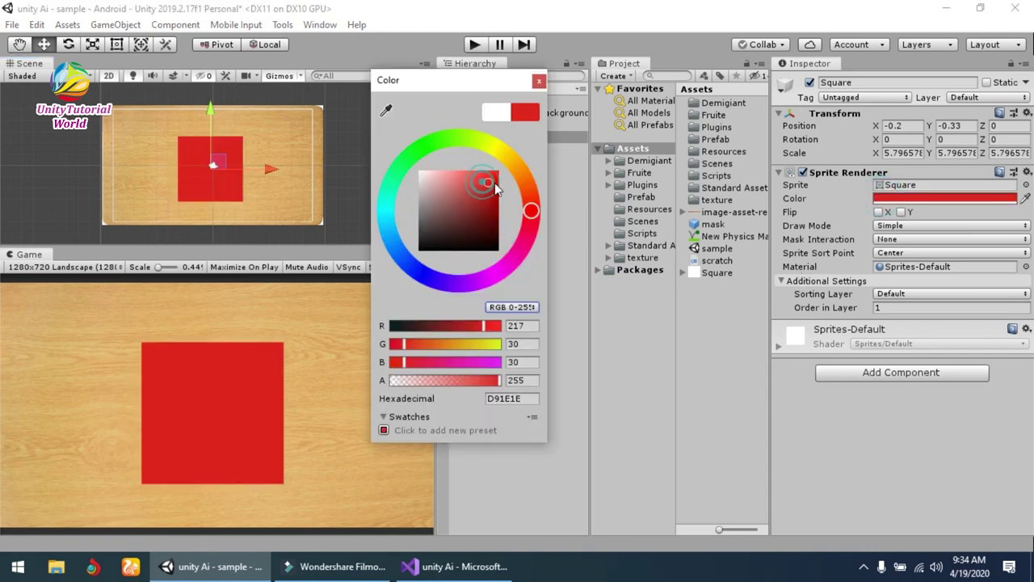
{"action": "left_click_drag", "start_coordinate": [530, 203], "coordinate": [501, 182]}
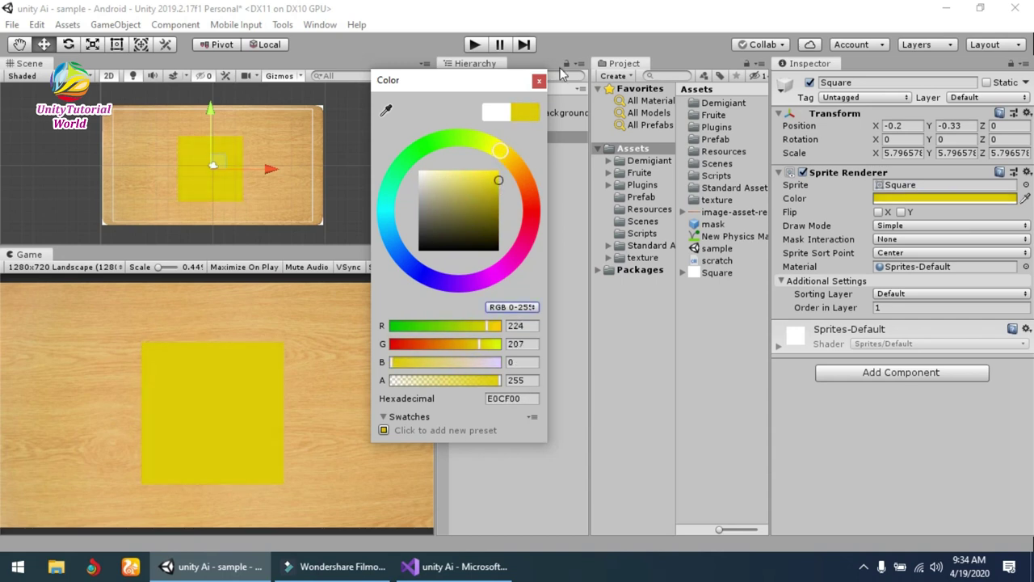
{"action": "left_click", "coordinate": [539, 81]}
{"action": "left_click", "coordinate": [519, 211]}
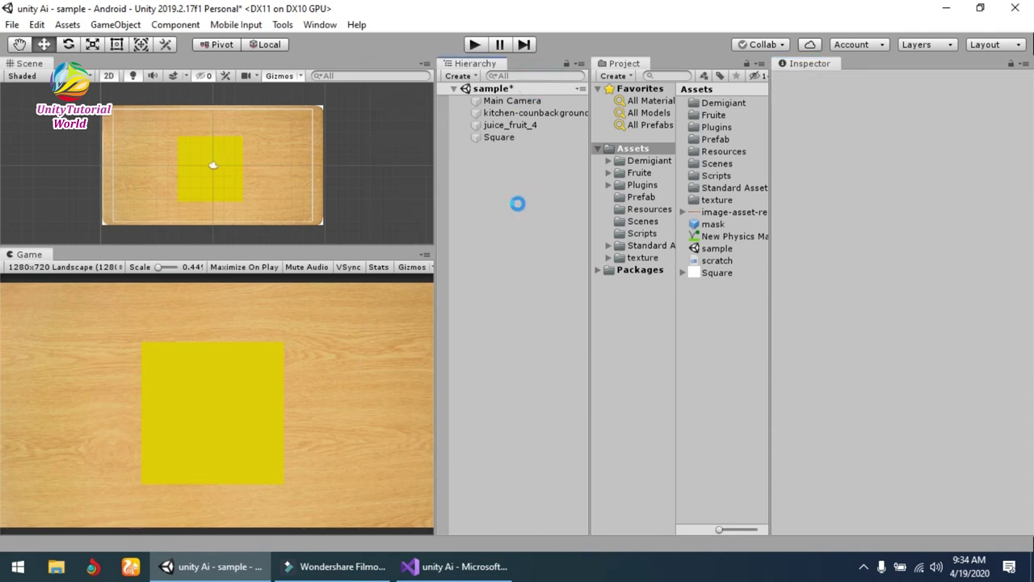
{"action": "key", "text": "ctrl+s"}
Create a new Sprite Mask from the 2D Object menu and frame it in the Scene view
{"action": "right_click", "coordinate": [485, 173]}
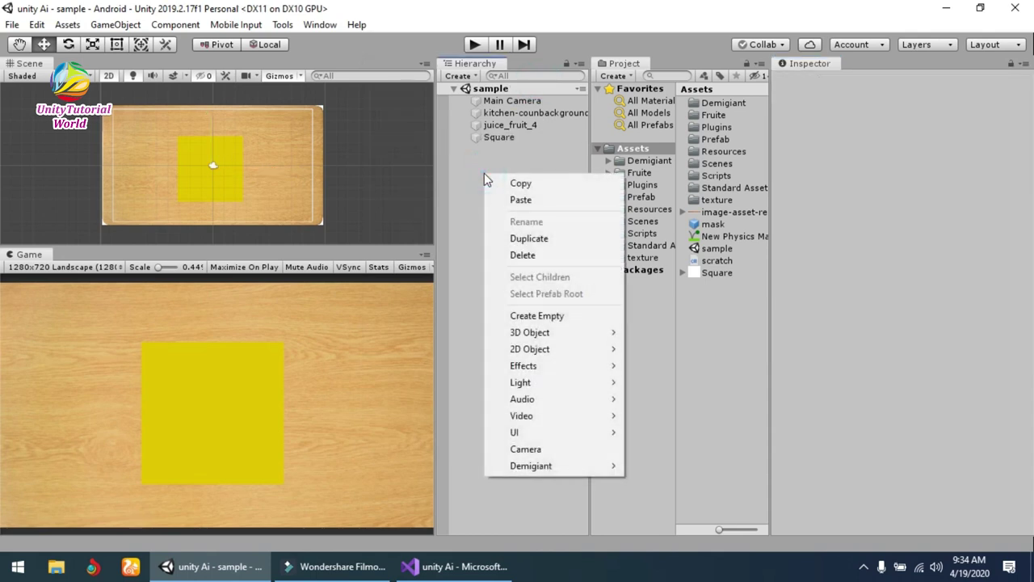
{"action": "mouse_move", "coordinate": [553, 350]}
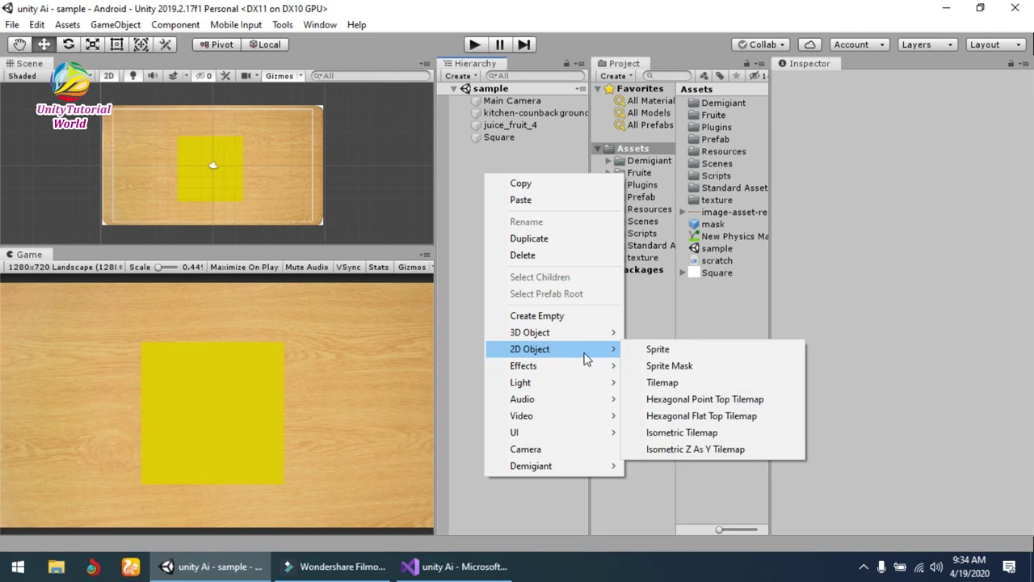
{"action": "left_click", "coordinate": [665, 368]}
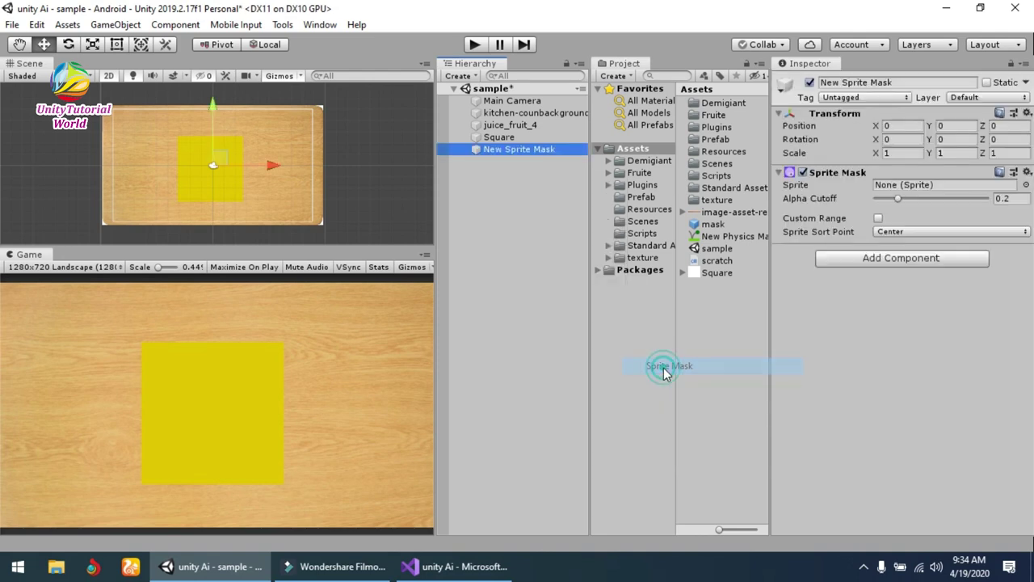
{"action": "double_click", "coordinate": [518, 152]}
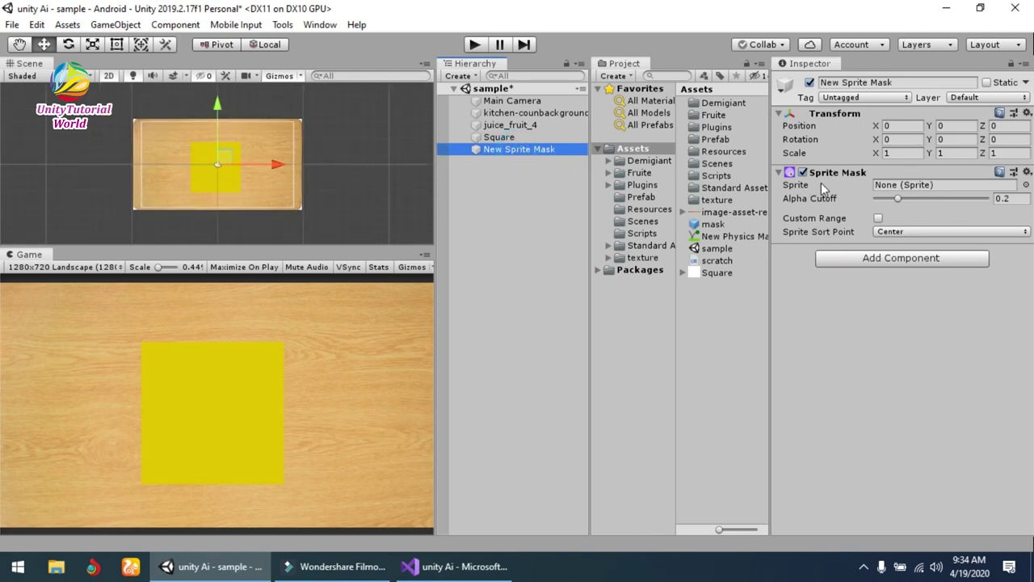
Search 'no' in the sprite picker and assign Knob as the mask's sprite
{"action": "left_click", "coordinate": [1026, 185]}
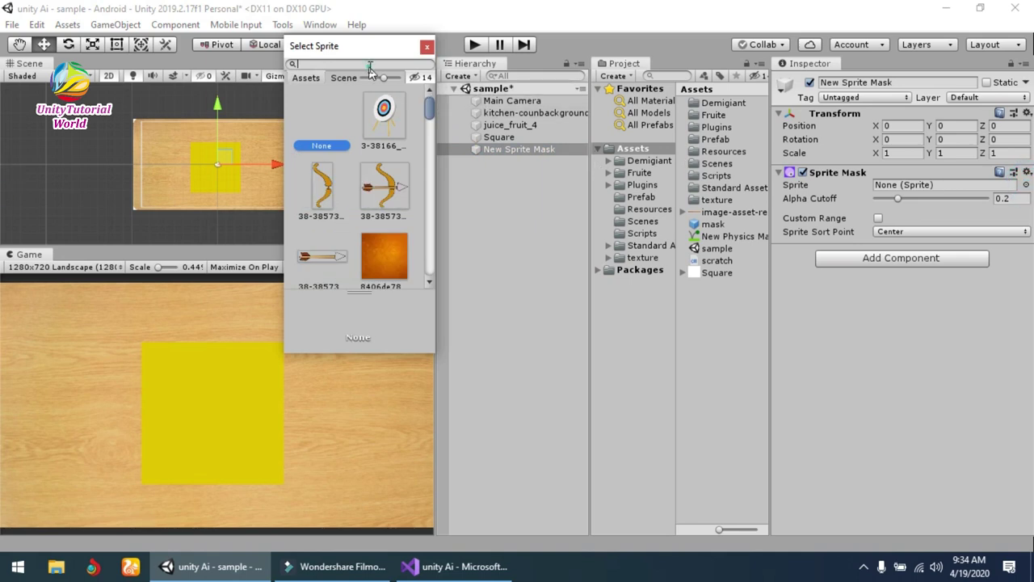
{"action": "type", "text": "no"}
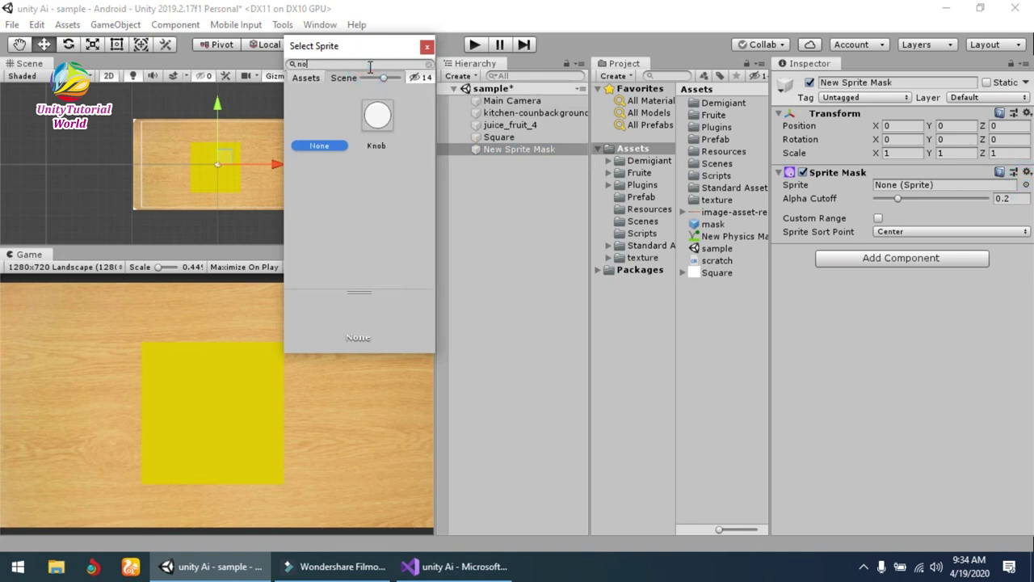
{"action": "double_click", "coordinate": [379, 117]}
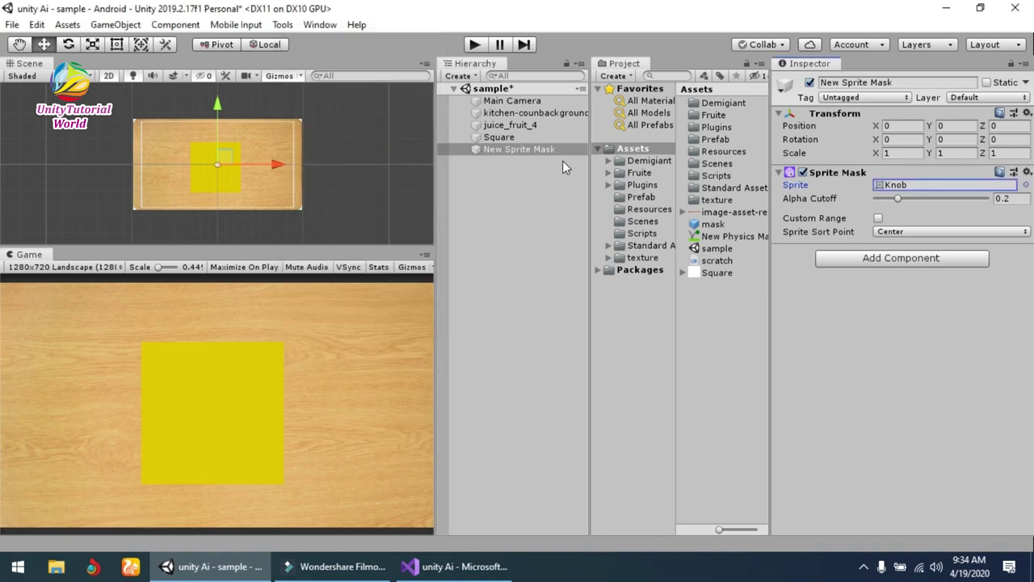
{"action": "double_click", "coordinate": [529, 151]}
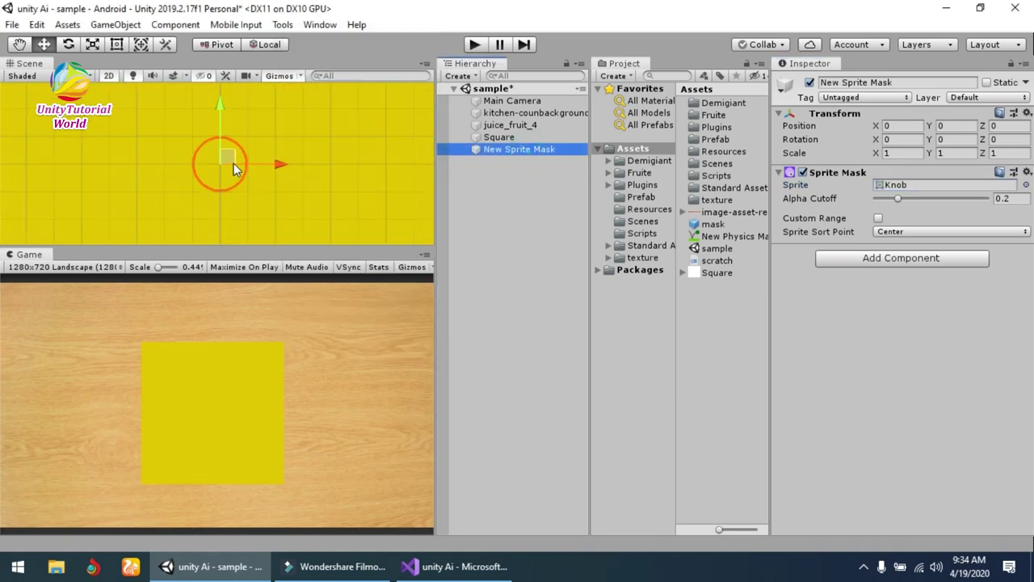
Nudge the sprite mask slightly, set its Scale X and Y to 5, and save the scene
{"action": "left_click_drag", "start_coordinate": [234, 165], "coordinate": [238, 162]}
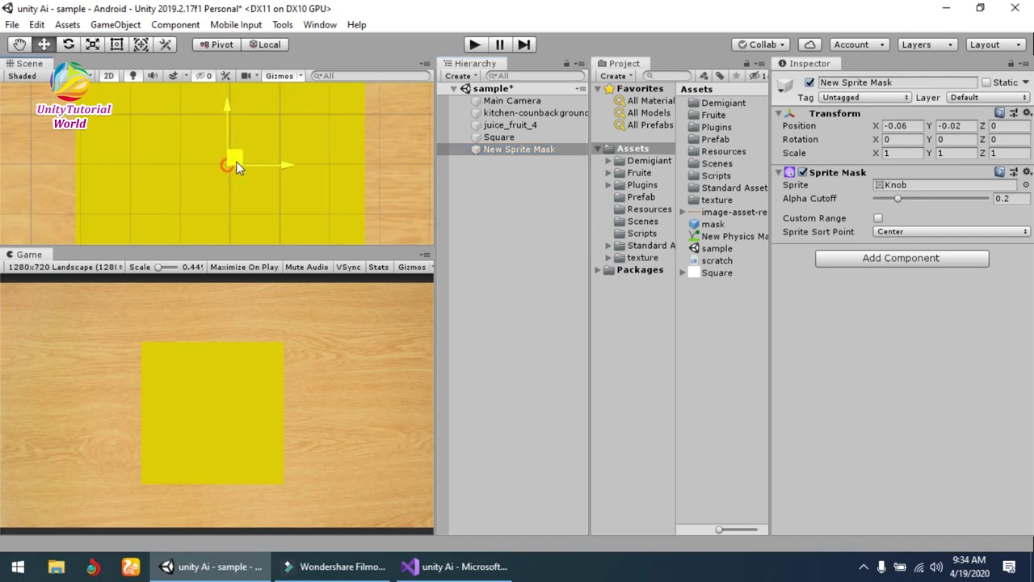
{"action": "left_click", "coordinate": [894, 154]}
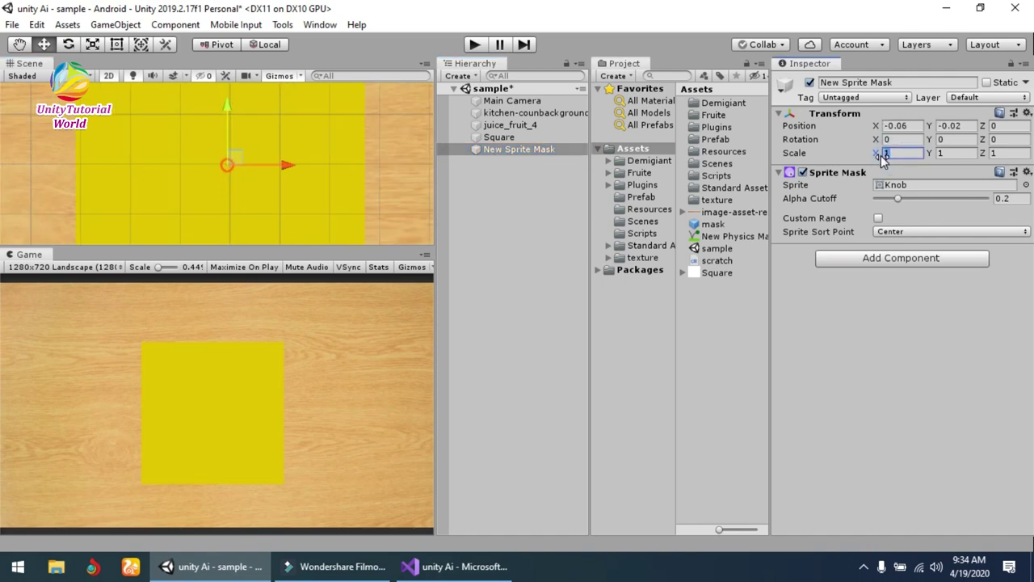
{"action": "type", "text": "5"}
{"action": "left_click", "coordinate": [952, 153]}
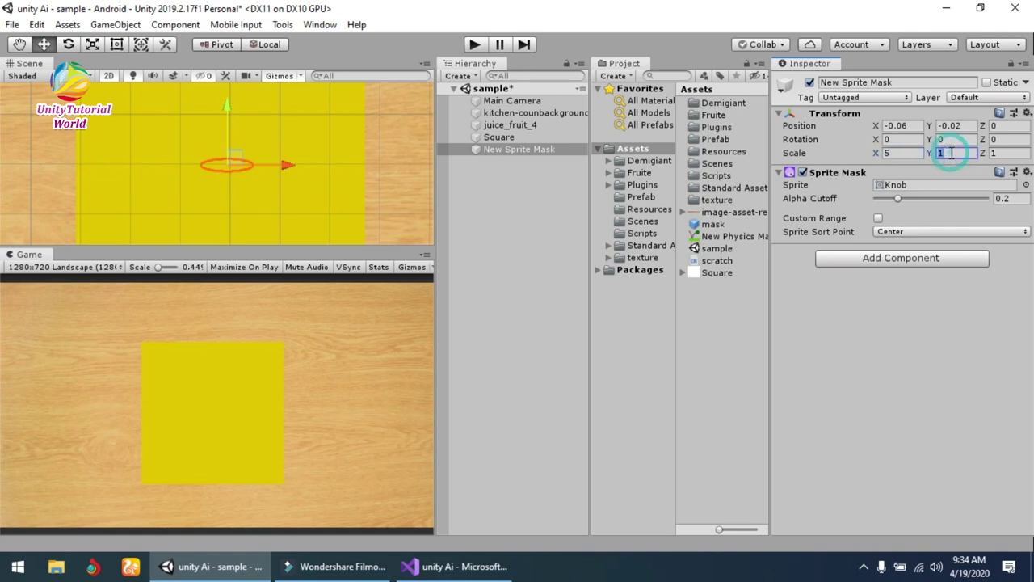
{"action": "type", "text": "5"}
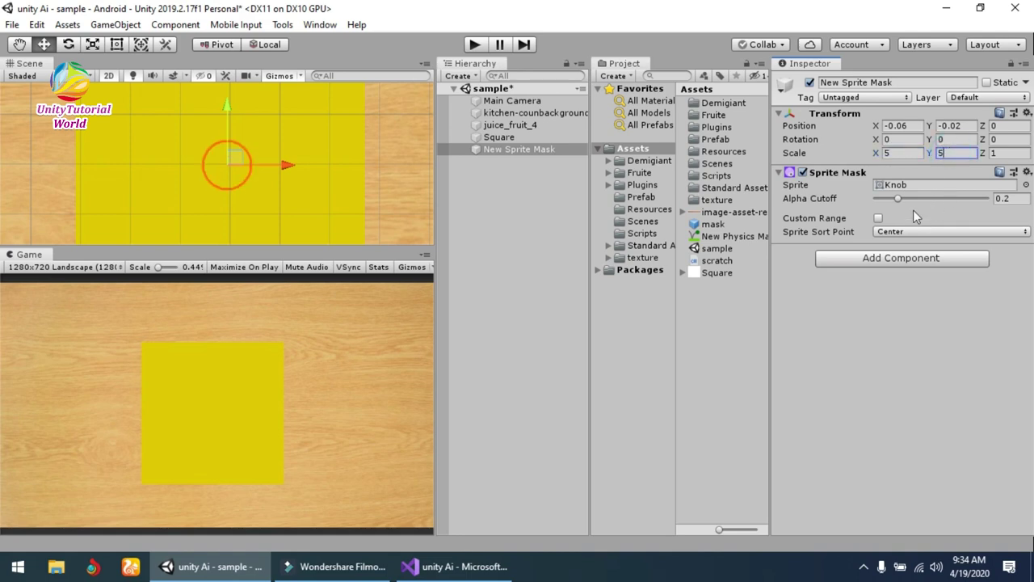
{"action": "left_click", "coordinate": [507, 201]}
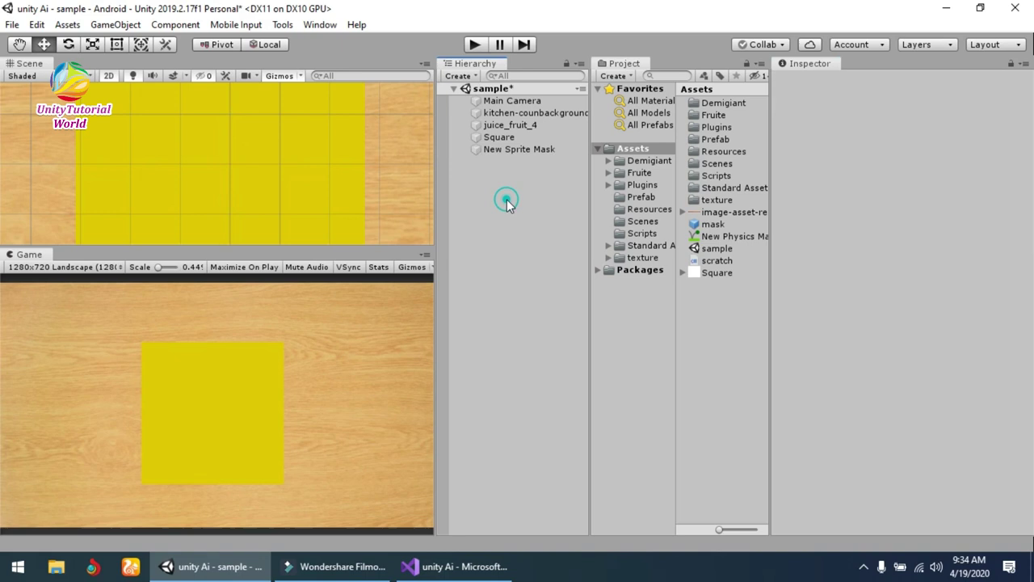
{"action": "key", "text": "ctrl+s"}
{"action": "left_click", "coordinate": [503, 151]}
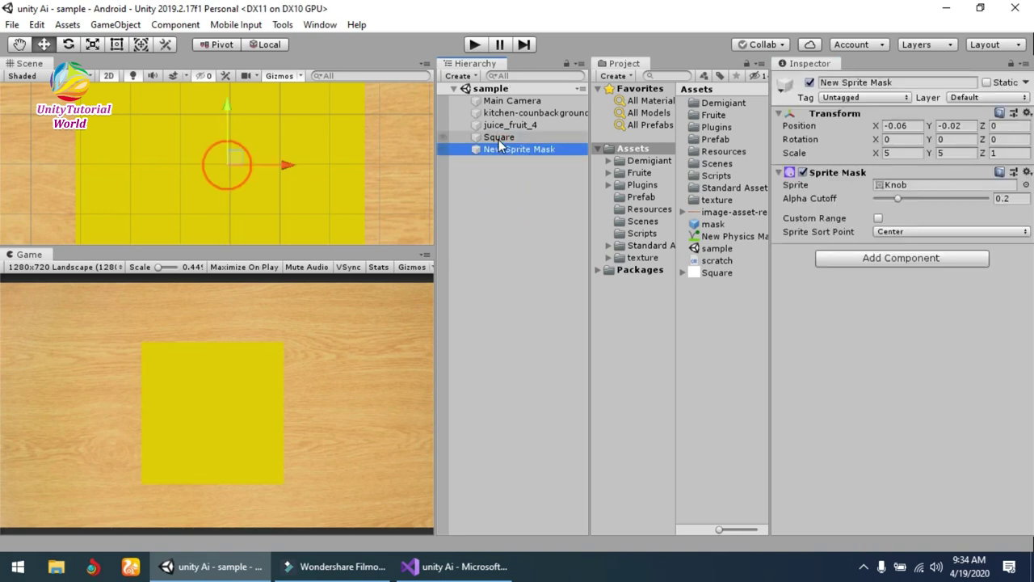
Set the yellow Square's Mask Interaction to Visible Outside Mask
{"action": "left_click", "coordinate": [501, 139]}
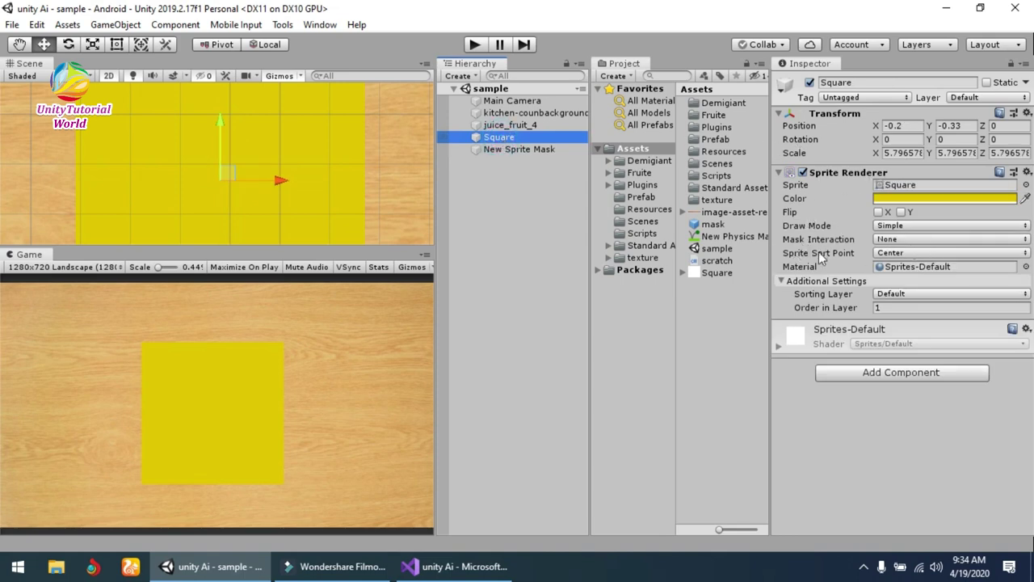
{"action": "left_click", "coordinate": [926, 239]}
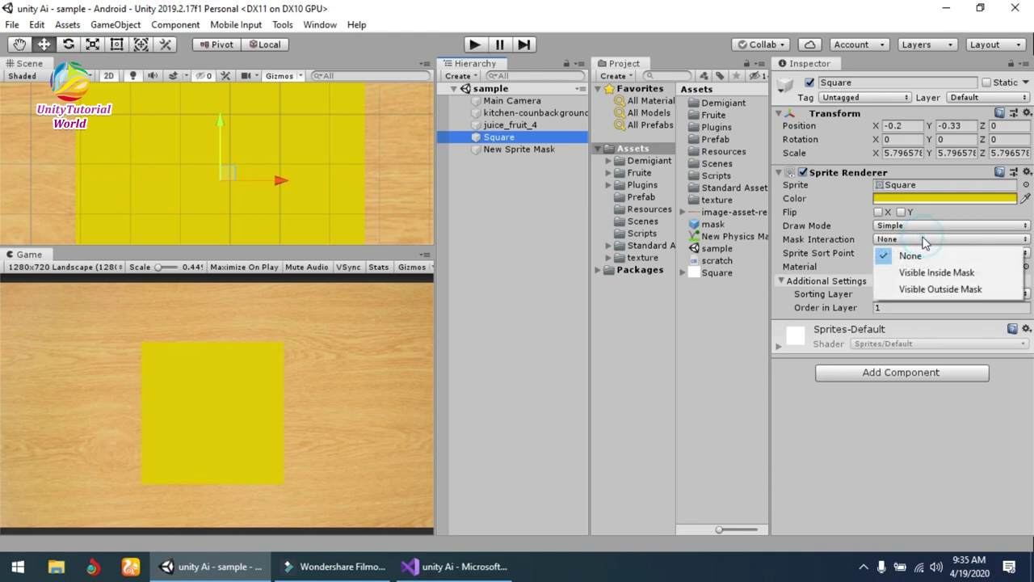
{"action": "left_click", "coordinate": [908, 290]}
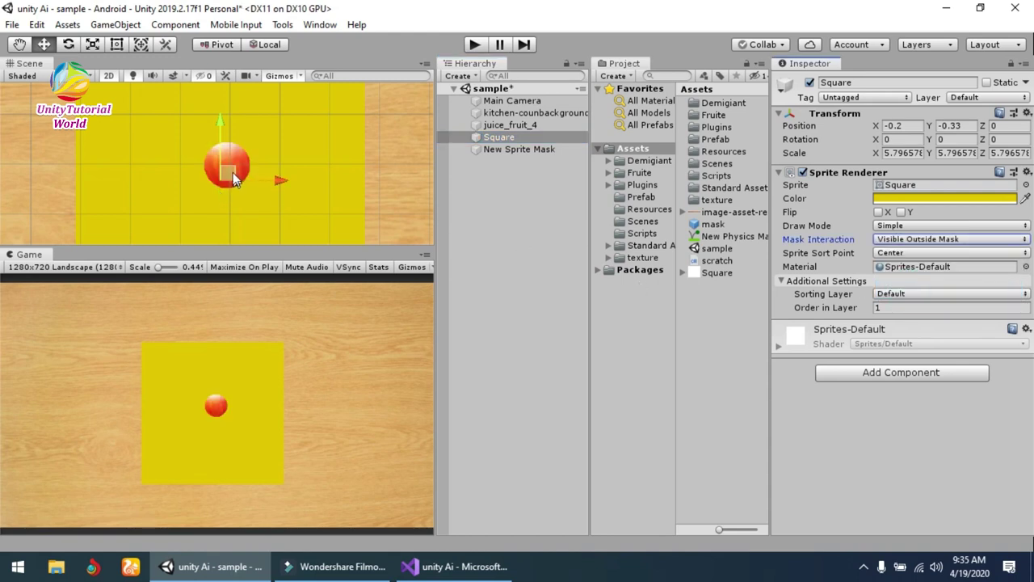
Reposition the square and move the sprite mask to about -0.62, 0.06 to reveal the apple
{"action": "left_click_drag", "start_coordinate": [232, 172], "coordinate": [242, 192]}
{"action": "left_click", "coordinate": [525, 149]}
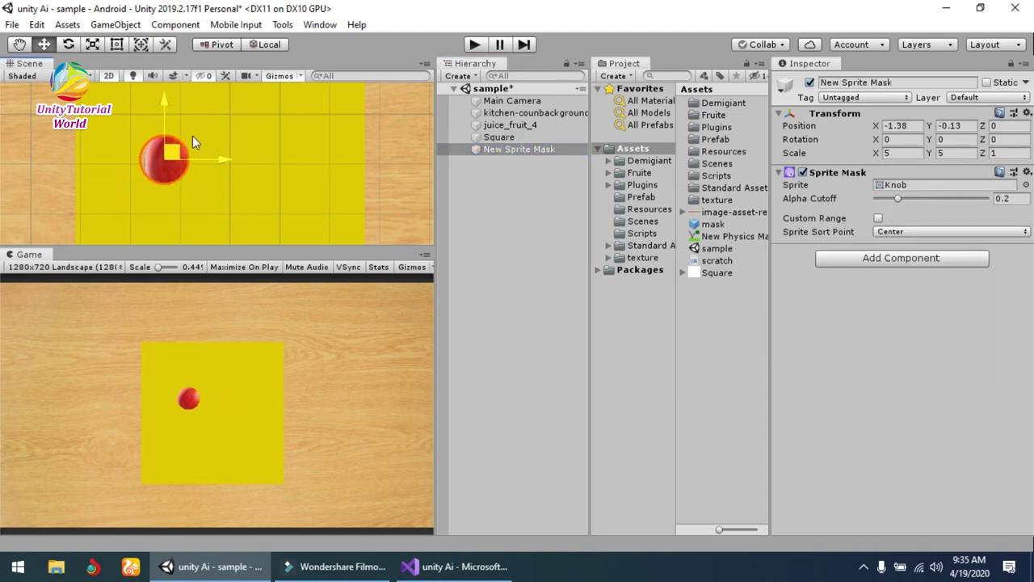
{"action": "left_click_drag", "start_coordinate": [192, 139], "coordinate": [200, 161]}
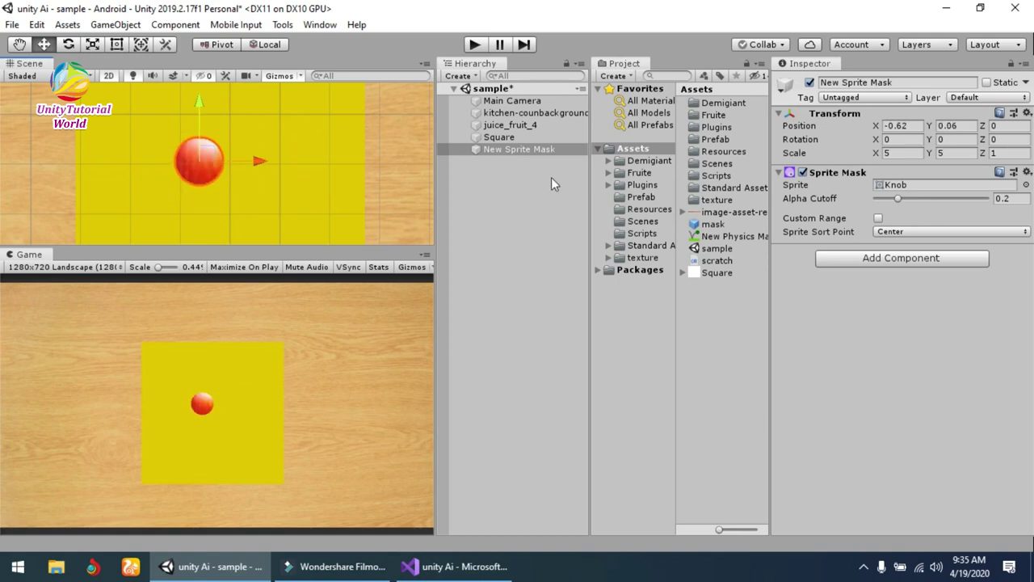
{"action": "left_click", "coordinate": [527, 152]}
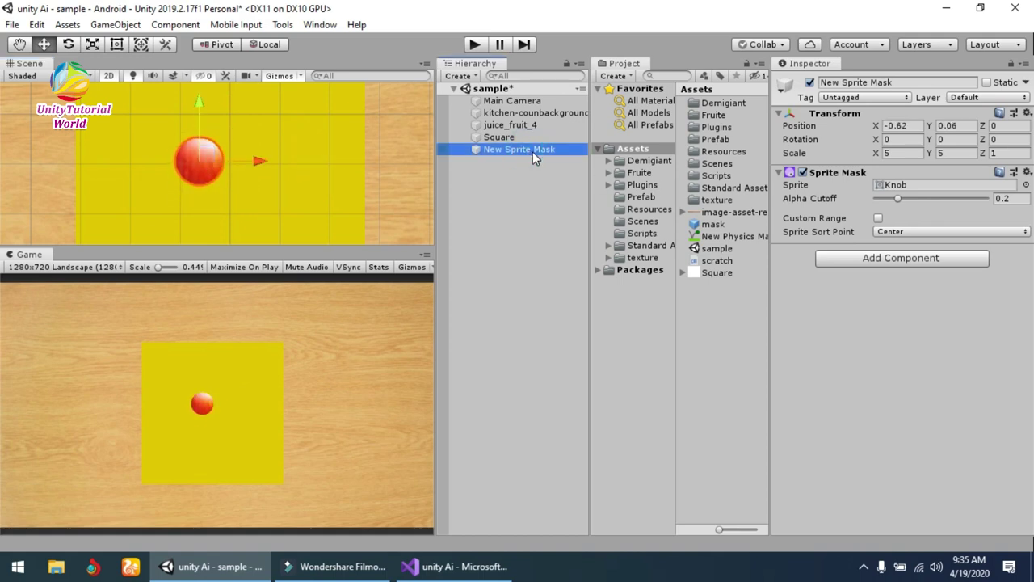
Rename New Sprite Mask to mask1 in the Hierarchy
{"action": "left_click", "coordinate": [532, 152]}
{"action": "type", "text": "m"}
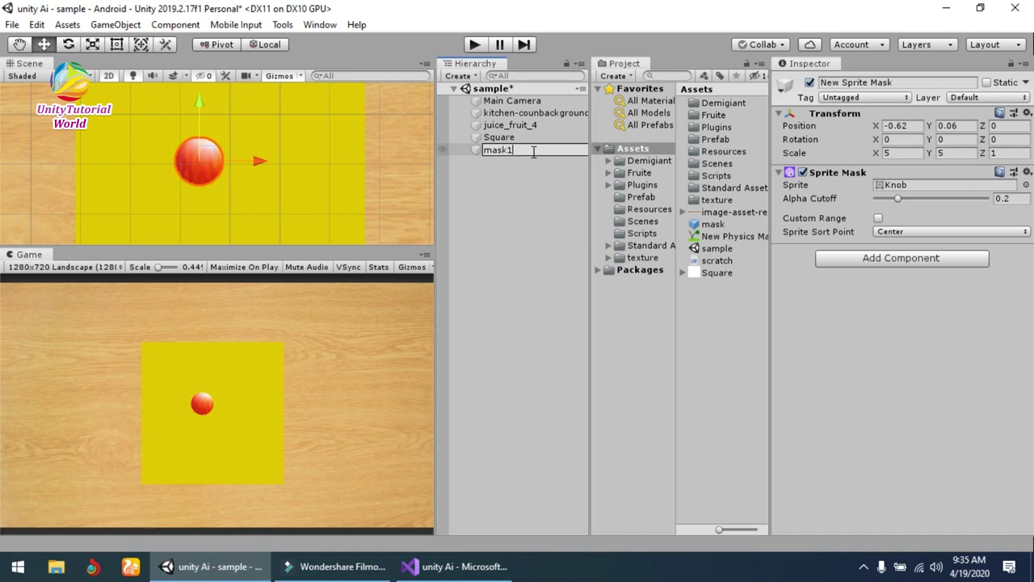
{"action": "type", "text": "ask1"}
{"action": "key", "text": "Return"}
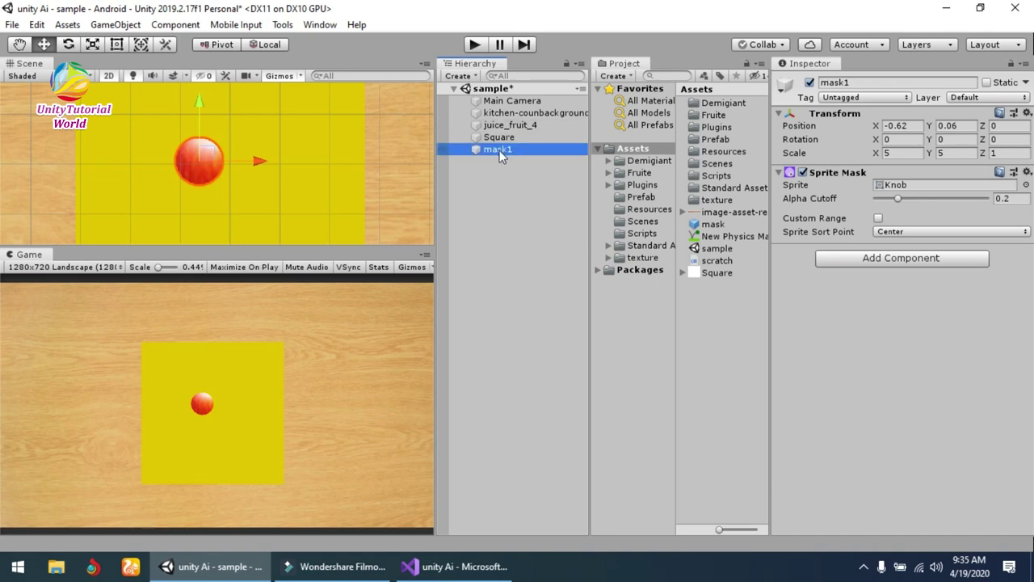
Drag mask1 into the Assets panel as a prefab and save the scene
{"action": "left_click_drag", "start_coordinate": [499, 148], "coordinate": [700, 294]}
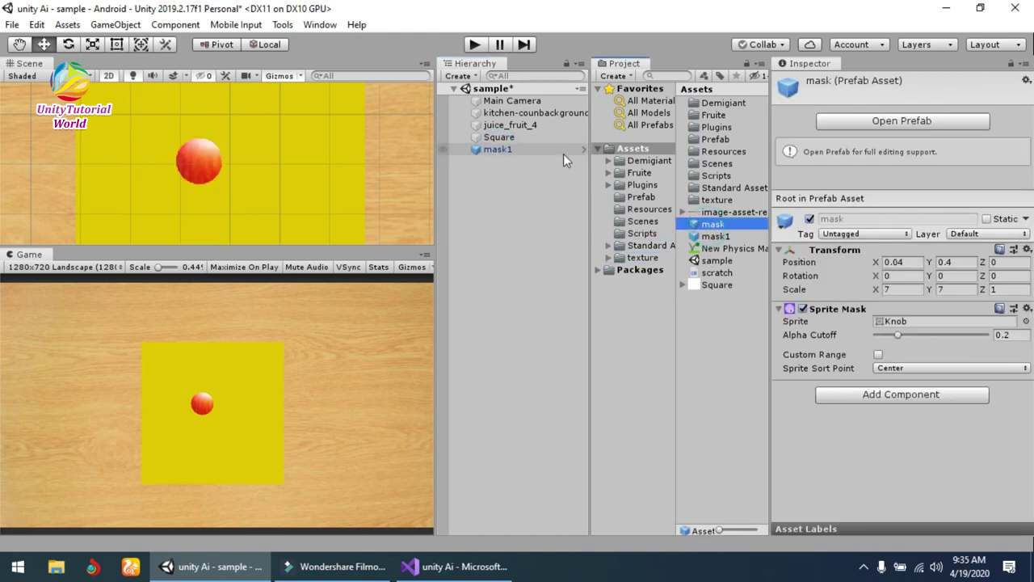
{"action": "left_click", "coordinate": [509, 180]}
{"action": "key", "text": "ctrl+s"}
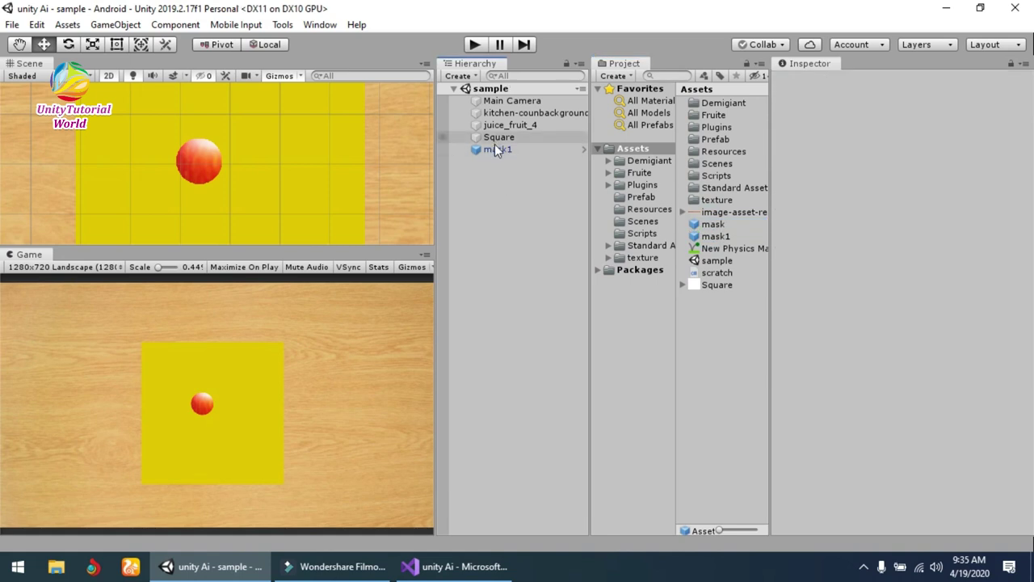
Create an empty GameObject below mask1 and select the scratch script asset in Project
{"action": "right_click", "coordinate": [483, 179]}
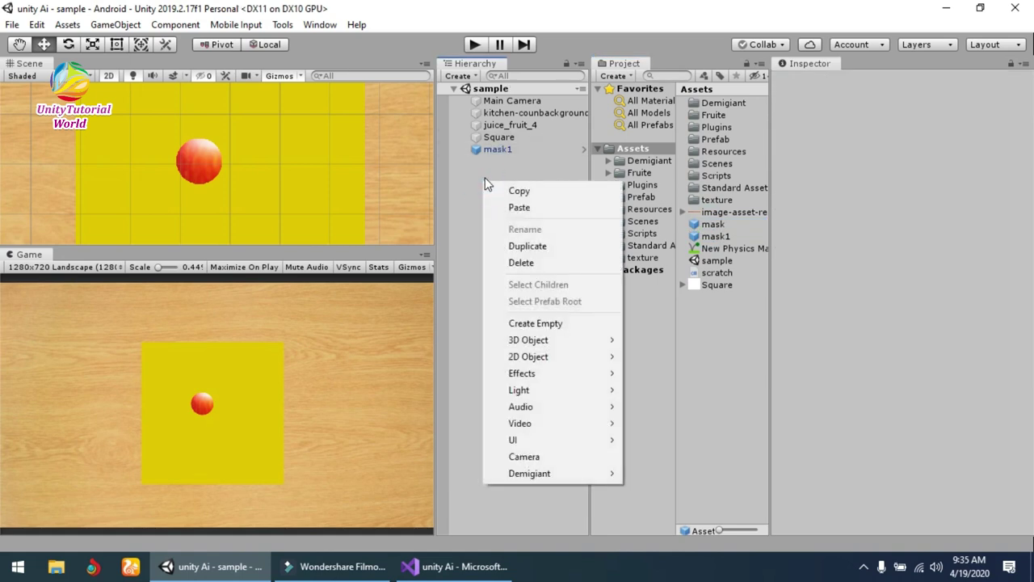
{"action": "left_click", "coordinate": [566, 324]}
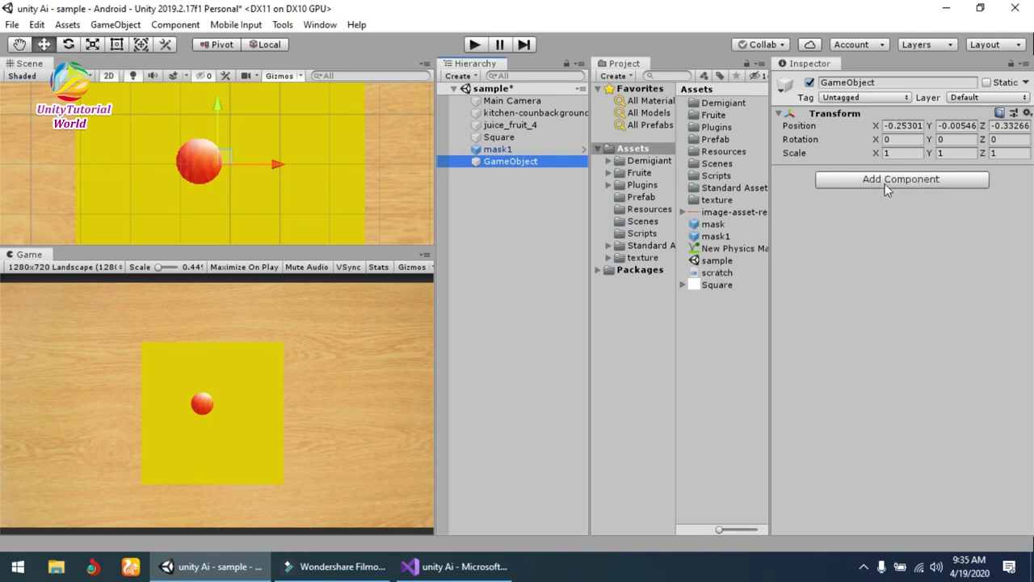
{"action": "left_click", "coordinate": [719, 320]}
{"action": "left_click", "coordinate": [717, 274]}
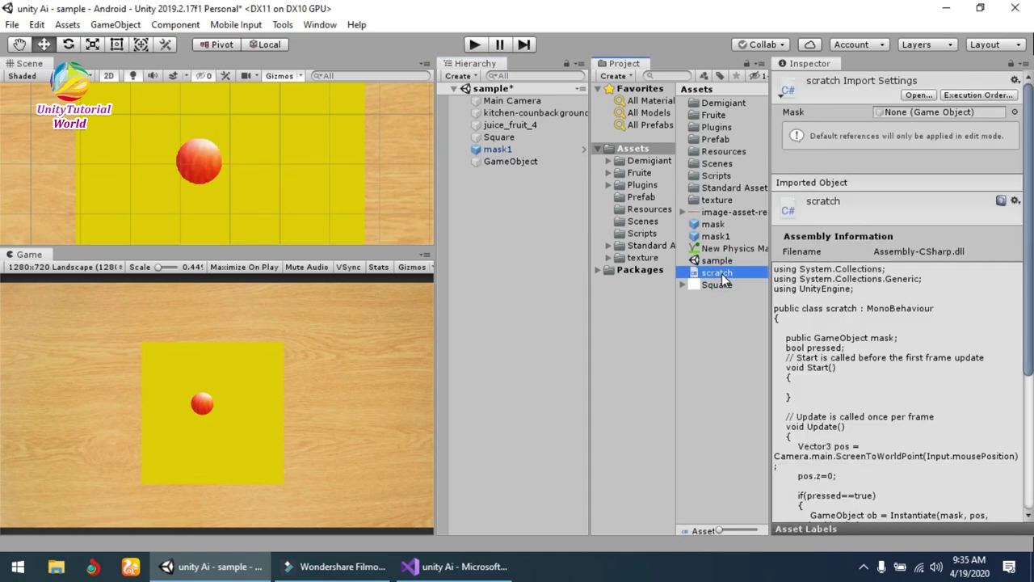
Open scratch.cs in Visual Studio and scroll down to the Update code that instantiates mask at the mouse position
{"action": "double_click", "coordinate": [721, 273]}
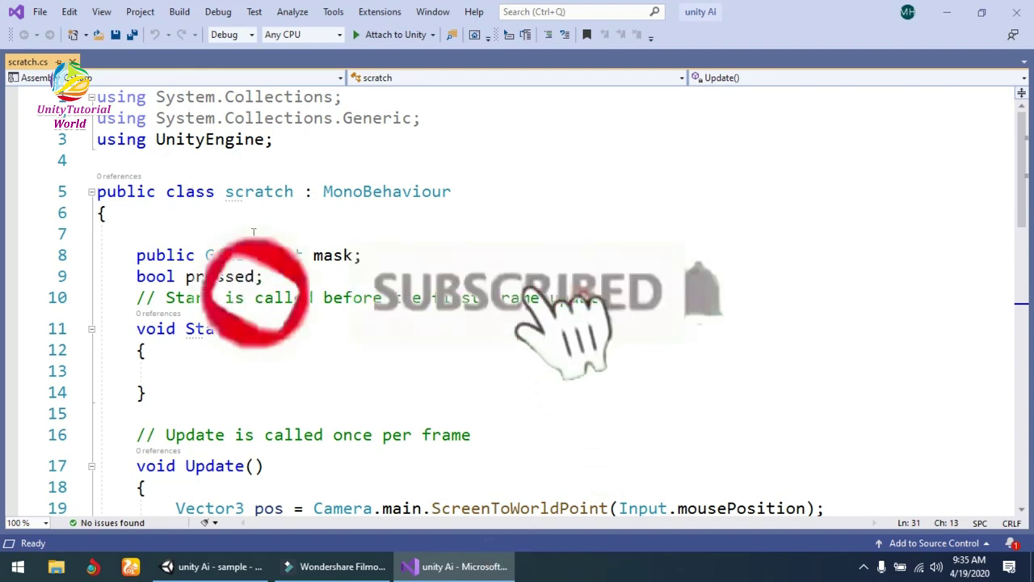
{"action": "scroll", "coordinate": [186, 213], "scroll_direction": "down", "scroll_amount": 1}
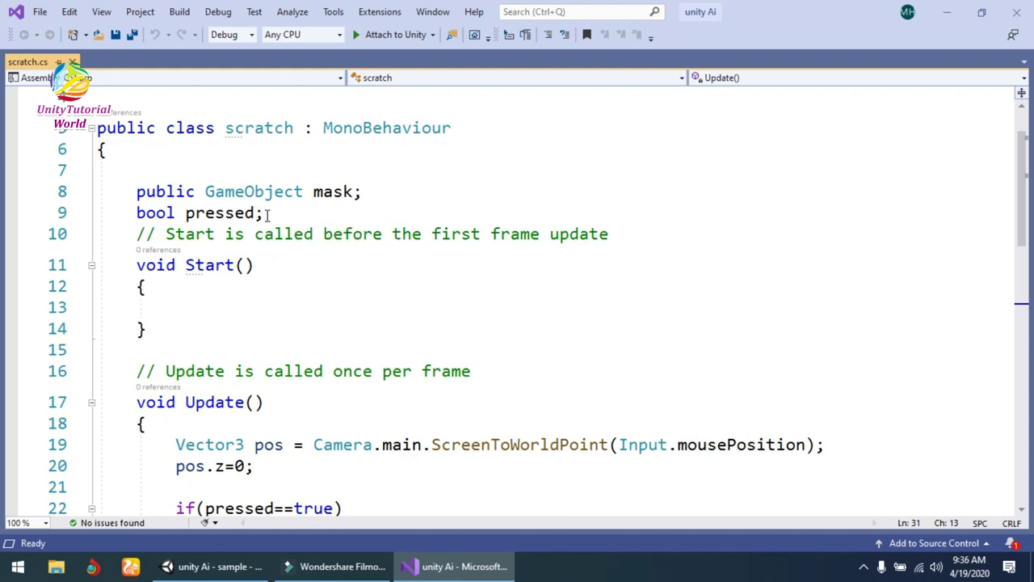
{"action": "scroll", "coordinate": [258, 211], "scroll_direction": "down", "scroll_amount": 3}
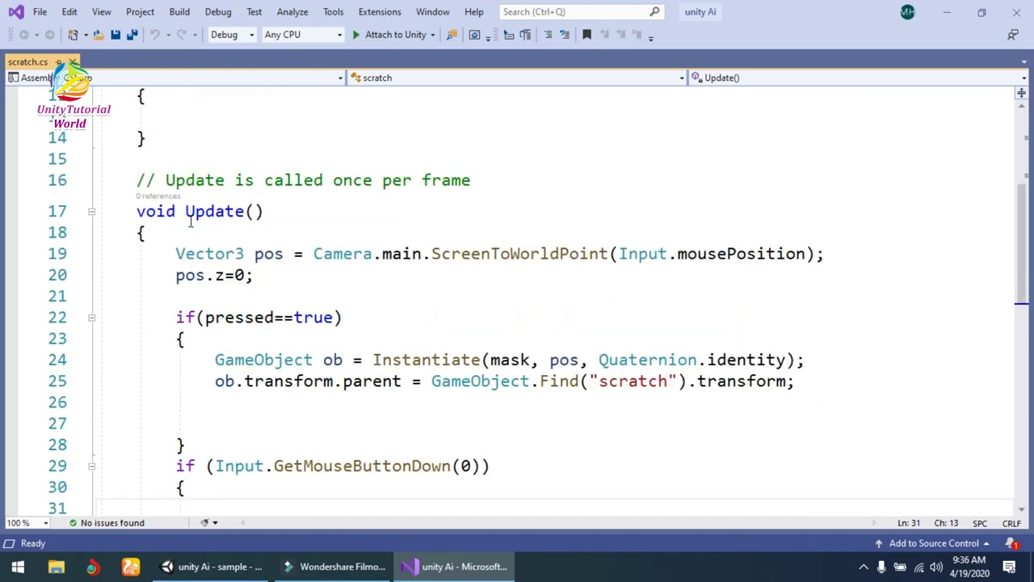
{"action": "scroll", "coordinate": [128, 258], "scroll_direction": "down", "scroll_amount": 1}
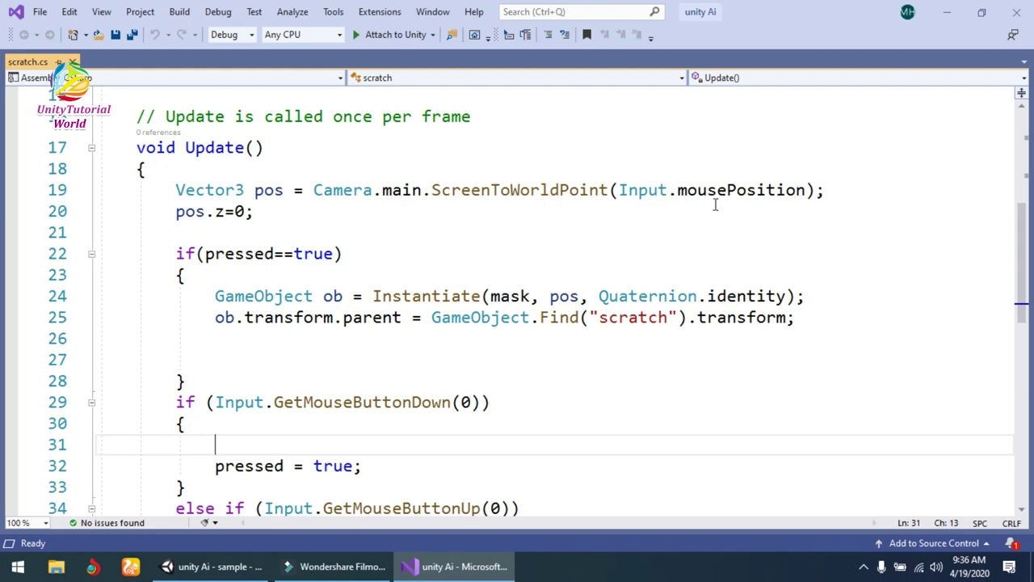
{"action": "mouse_move", "coordinate": [732, 202]}
{"action": "scroll", "coordinate": [269, 223], "scroll_direction": "down", "scroll_amount": 1}
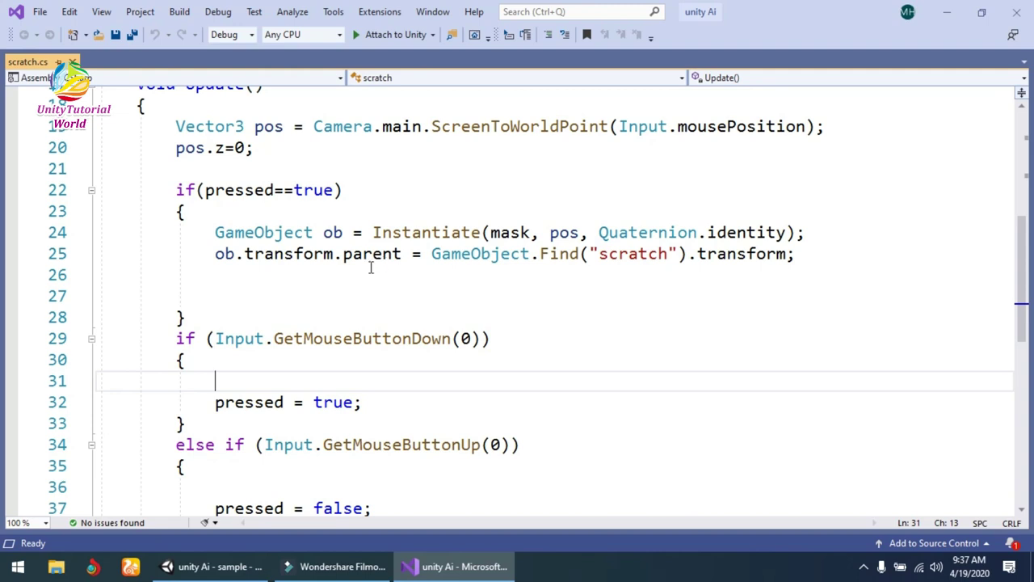
Copy the object name 'scratch' from the GameObject.Find() call in scratch.cs
{"action": "double_click", "coordinate": [330, 233]}
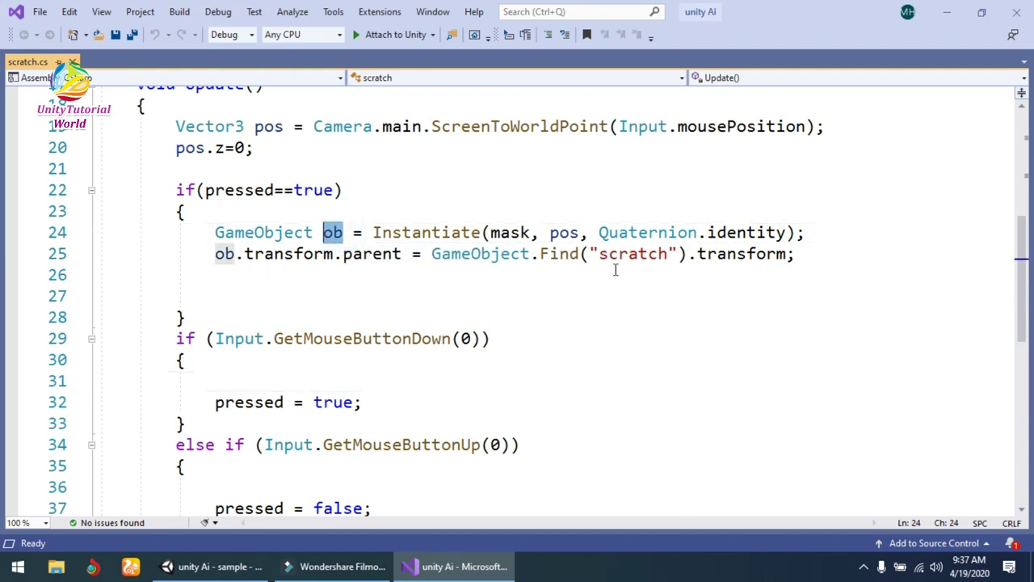
{"action": "scroll", "coordinate": [653, 261], "scroll_direction": "down", "scroll_amount": 1}
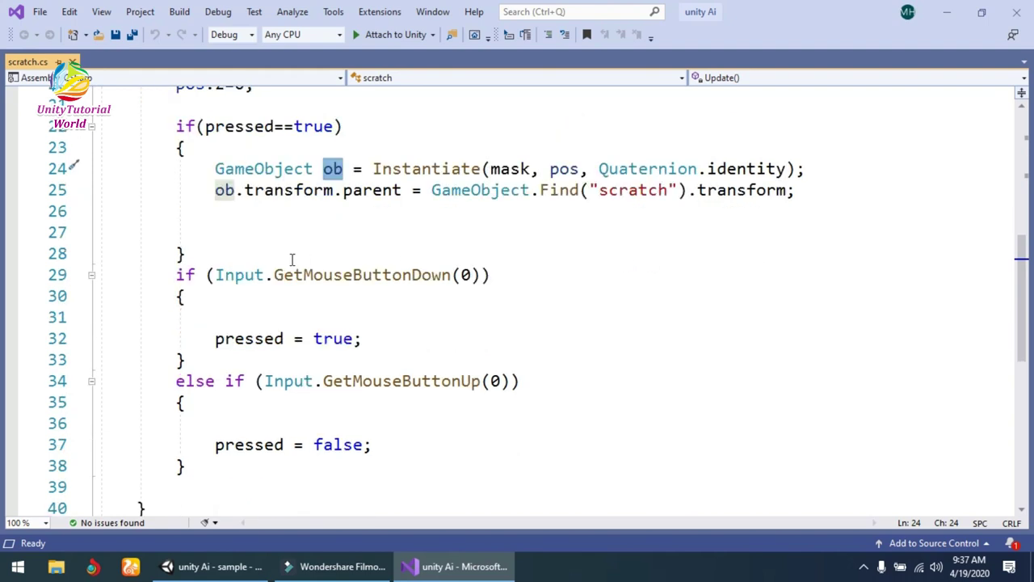
{"action": "scroll", "coordinate": [185, 256], "scroll_direction": "down", "scroll_amount": 1}
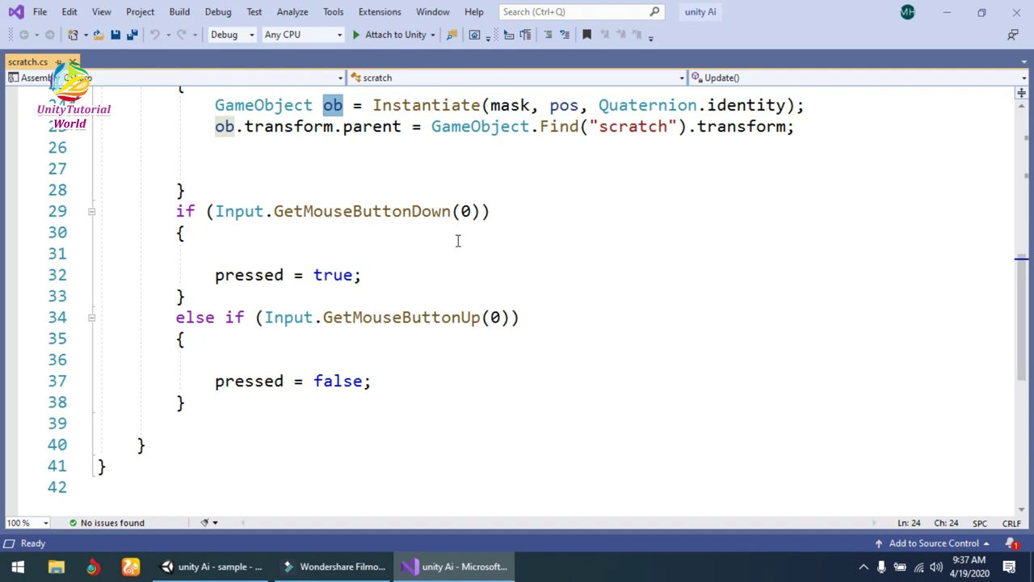
{"action": "scroll", "coordinate": [365, 286], "scroll_direction": "down", "scroll_amount": 1}
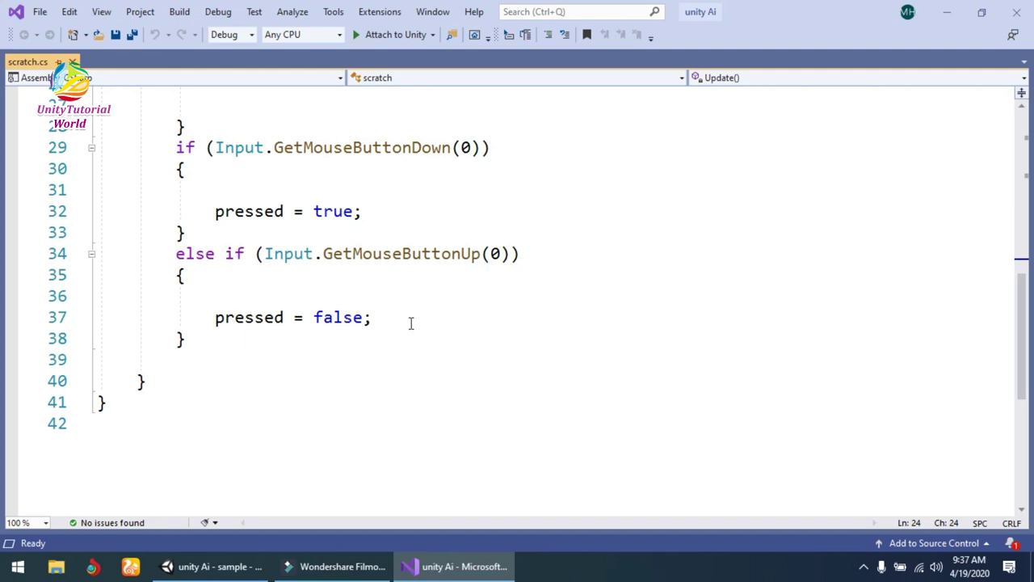
{"action": "scroll", "coordinate": [411, 323], "scroll_direction": "up", "scroll_amount": 1}
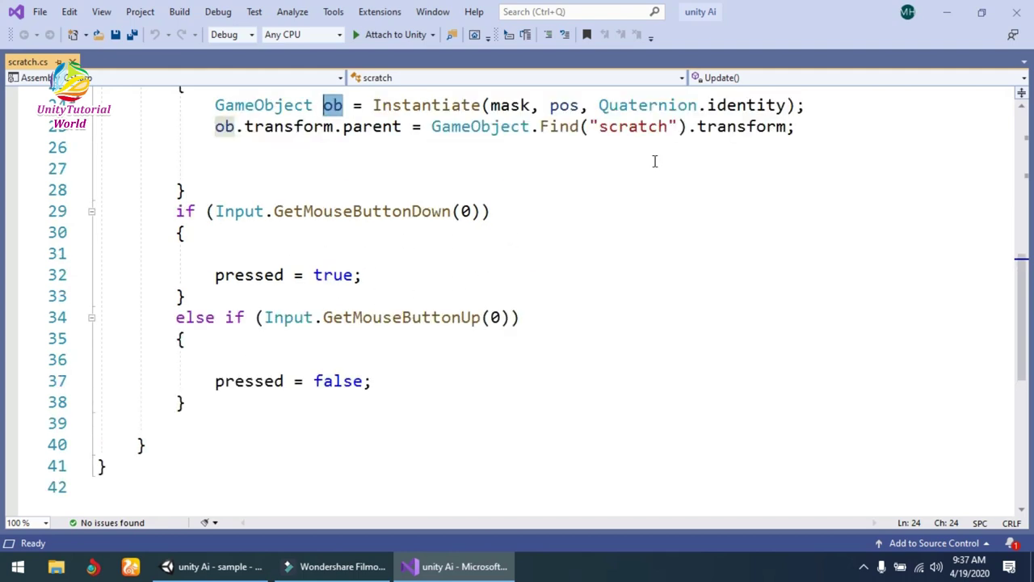
{"action": "left_click_drag", "start_coordinate": [670, 127], "coordinate": [599, 128]}
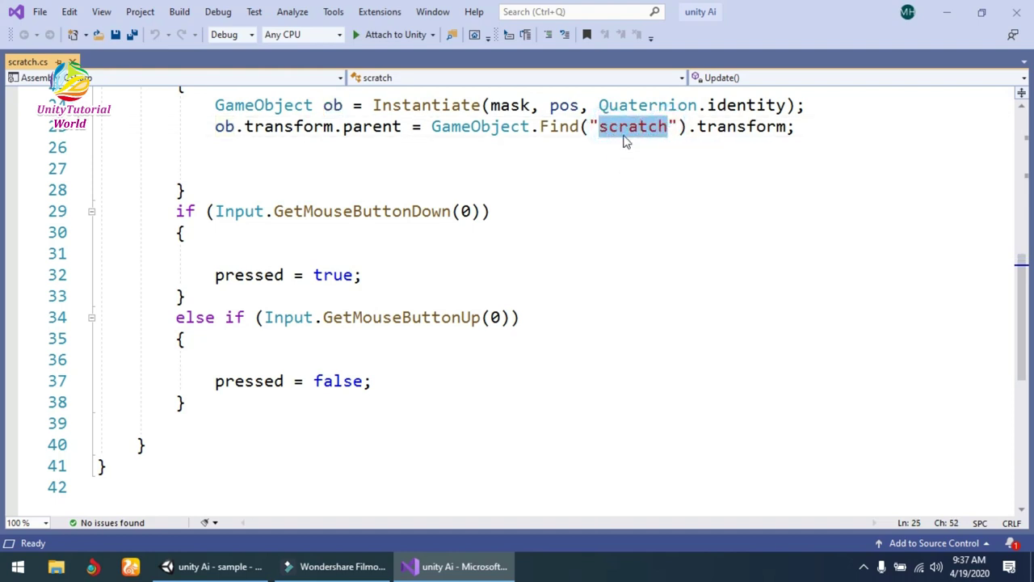
{"action": "right_click", "coordinate": [611, 129]}
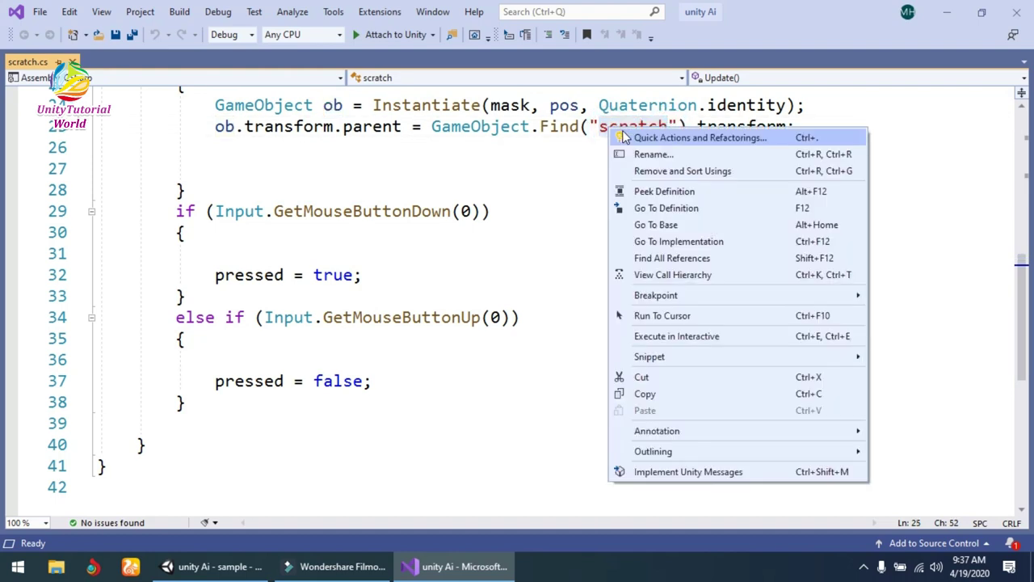
{"action": "left_click", "coordinate": [645, 393]}
Rename the empty GameObject in the Hierarchy to 'scratch' using the copied name
{"action": "left_click", "coordinate": [216, 567]}
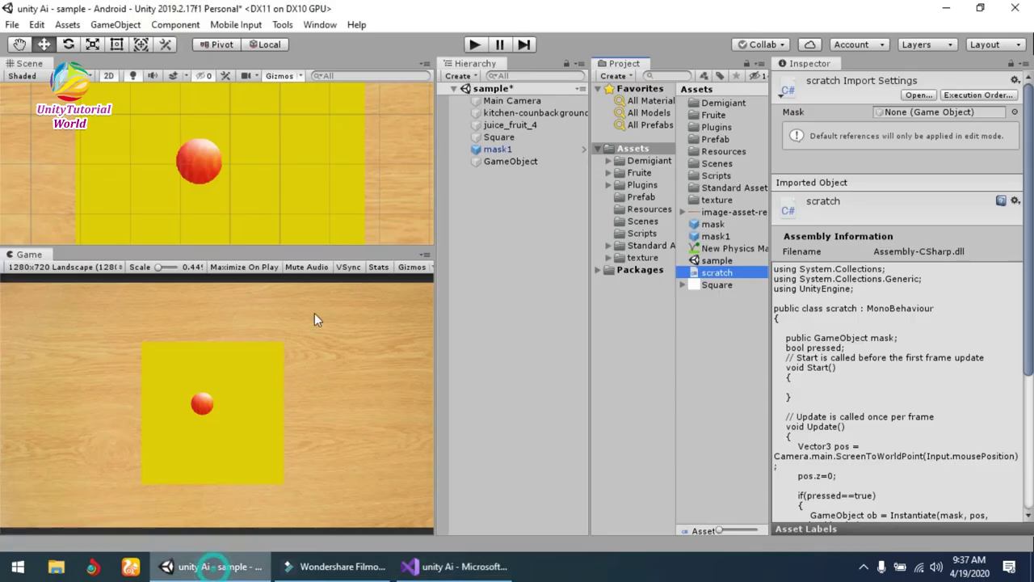
{"action": "left_click", "coordinate": [505, 150]}
{"action": "left_click", "coordinate": [514, 164]}
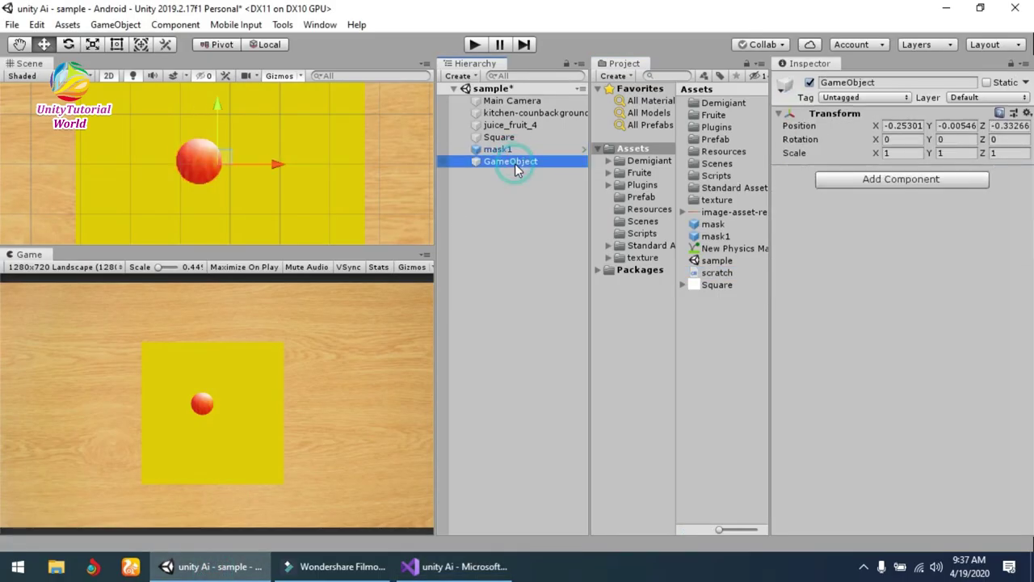
{"action": "left_click", "coordinate": [515, 163]}
{"action": "right_click", "coordinate": [516, 164]}
{"action": "left_click", "coordinate": [551, 208]}
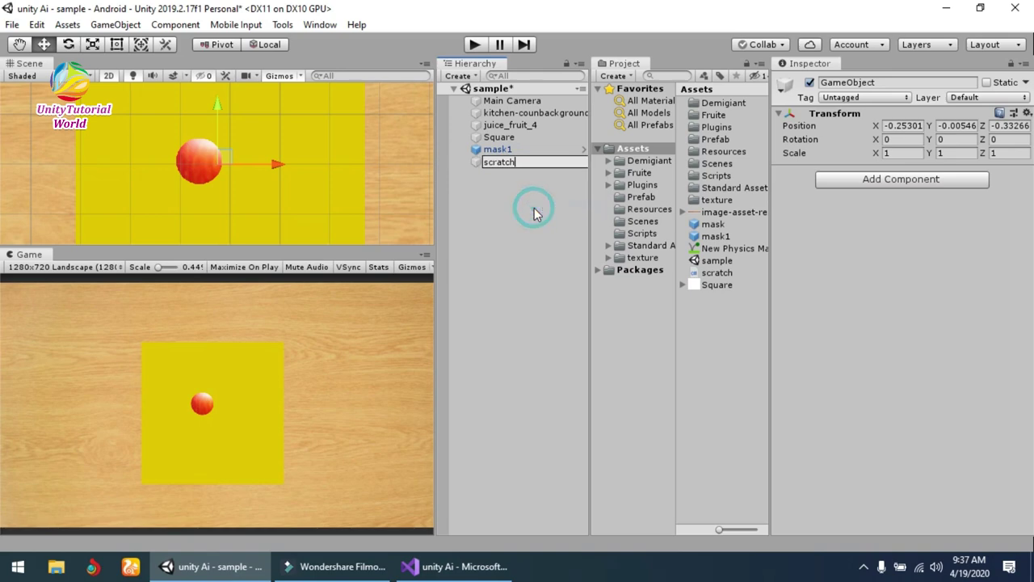
{"action": "key", "text": "Return"}
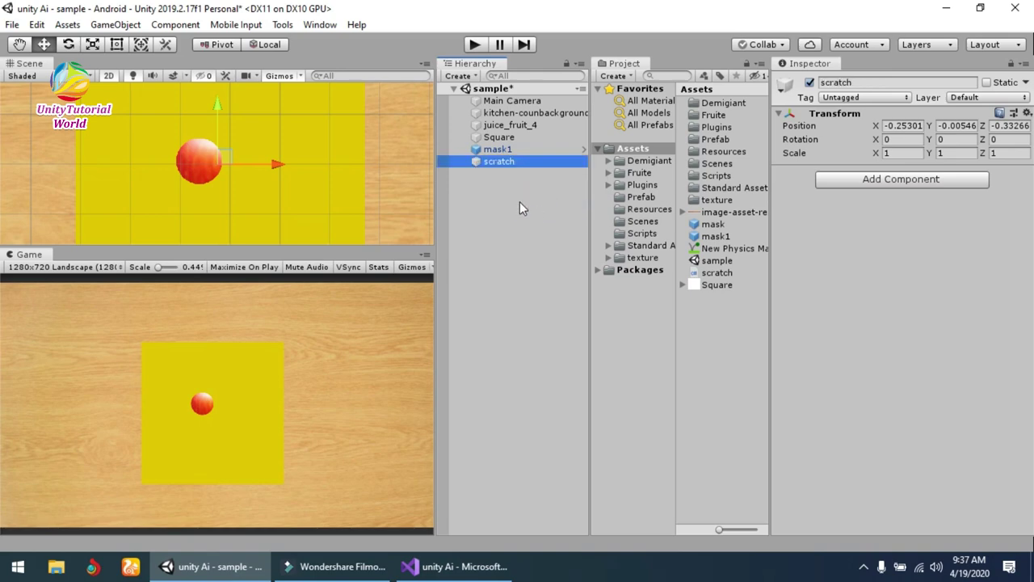
Save scratch.cs in Visual Studio with Ctrl+S and return to Unity
{"action": "left_click", "coordinate": [458, 567]}
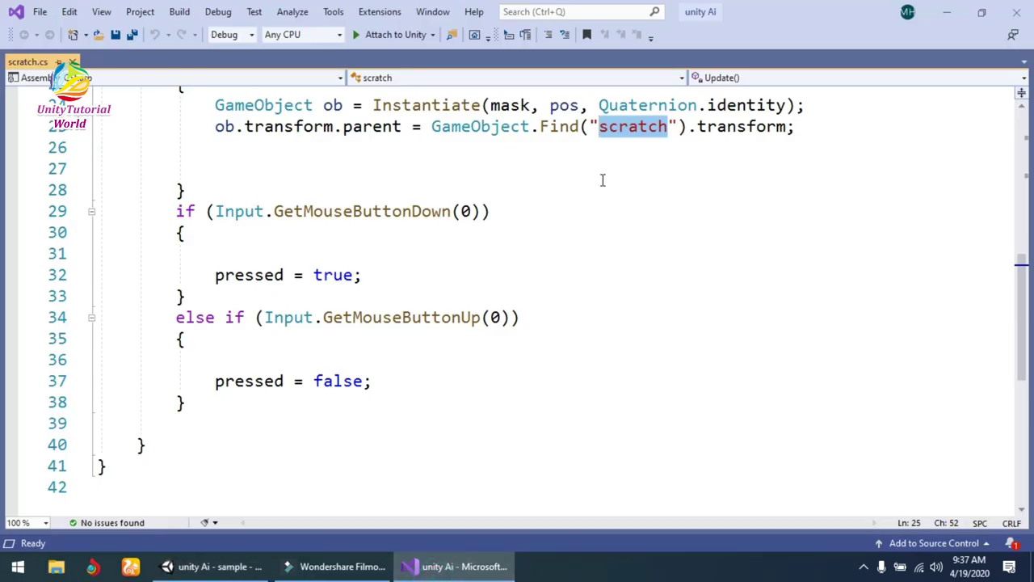
{"action": "scroll", "coordinate": [602, 180], "scroll_direction": "up", "scroll_amount": 3}
{"action": "left_click", "coordinate": [566, 337]}
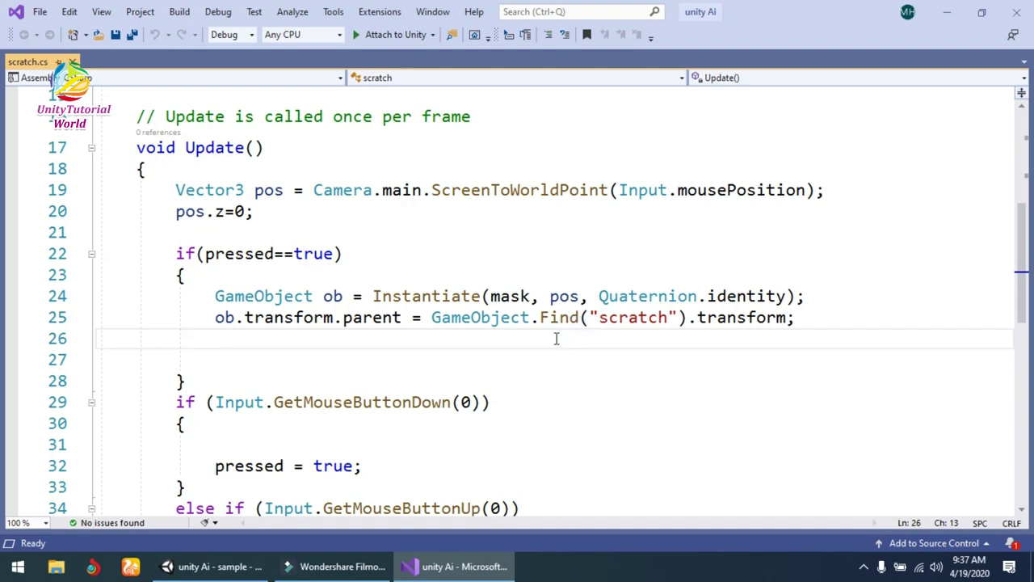
{"action": "key", "text": "ctrl+s"}
{"action": "left_click", "coordinate": [214, 566]}
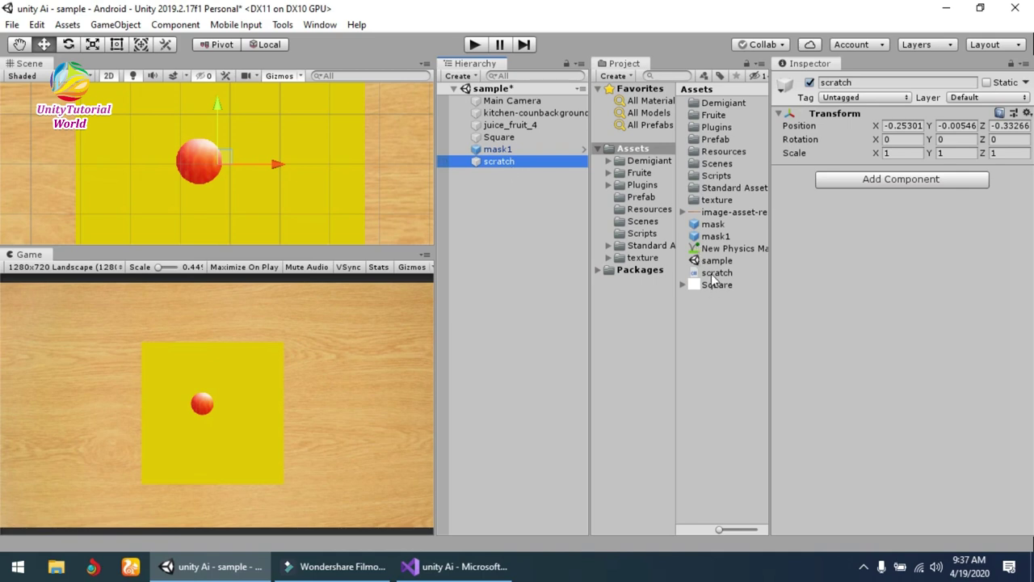
Attach the Scratch script to the scratch object with mask1 as its Mask, delete mask1, and save the scene
{"action": "left_click_drag", "start_coordinate": [715, 273], "coordinate": [834, 270]}
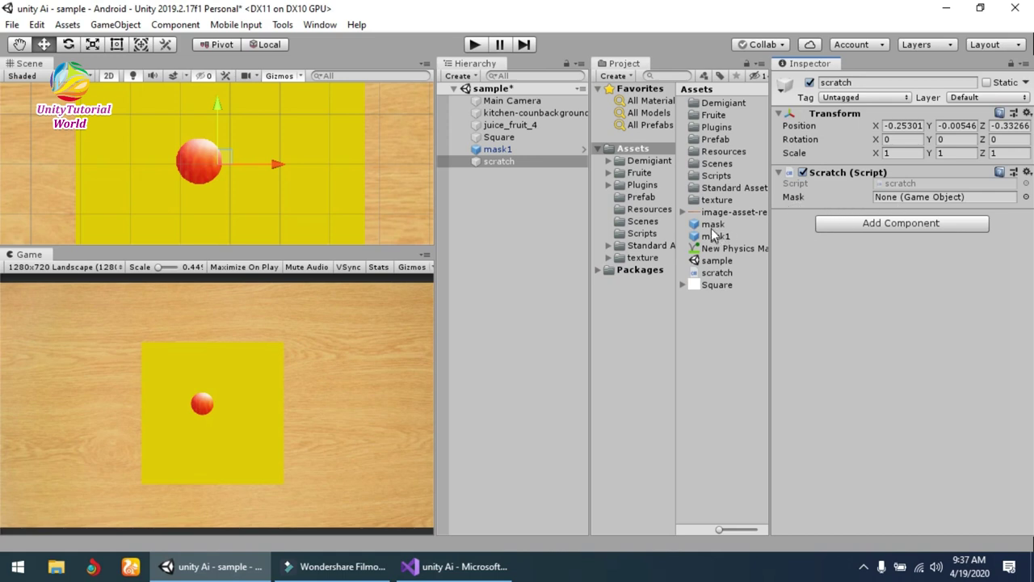
{"action": "left_click_drag", "start_coordinate": [714, 234], "coordinate": [905, 200]}
{"action": "left_click", "coordinate": [501, 150]}
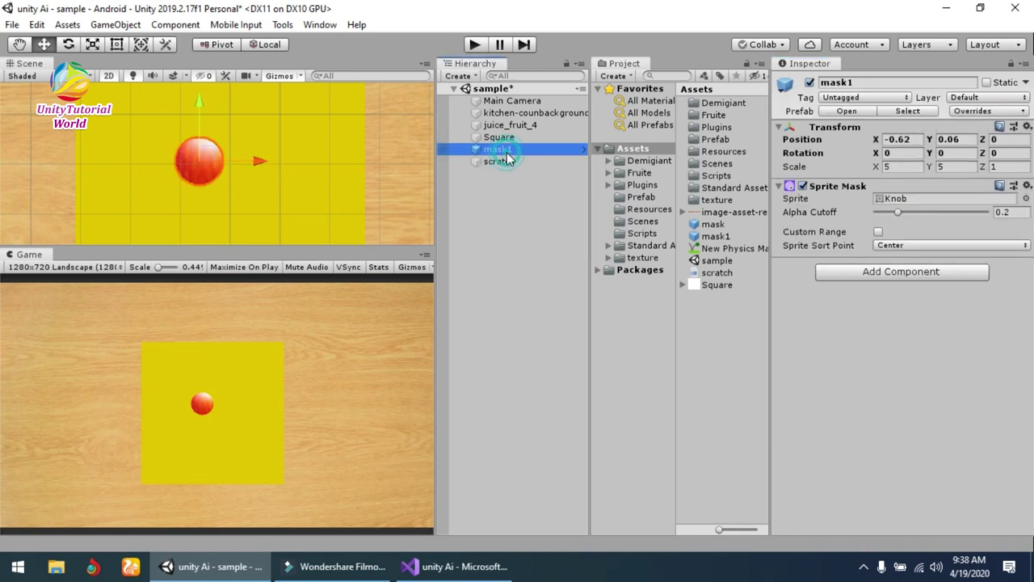
{"action": "key", "text": "Delete"}
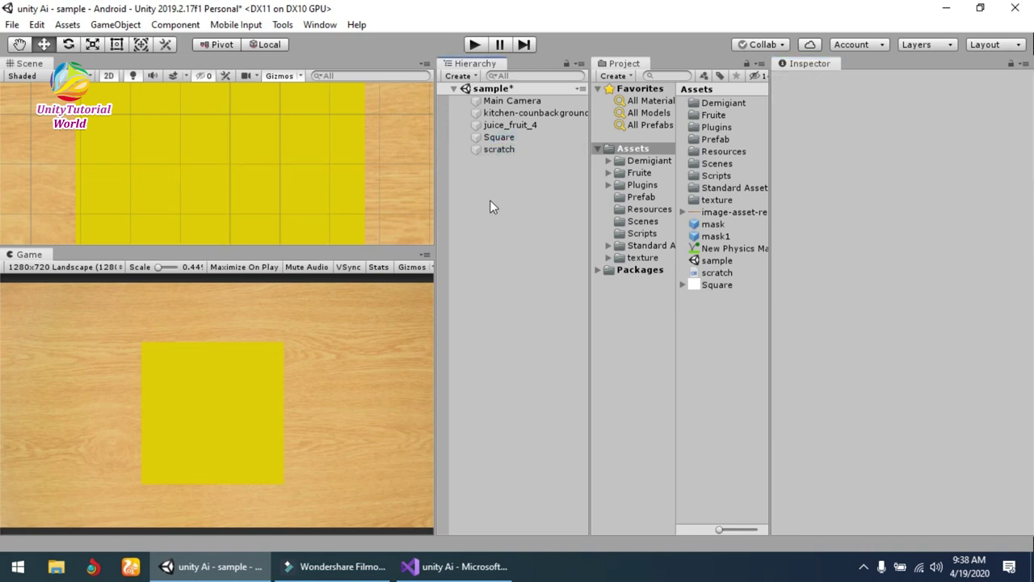
{"action": "key", "text": "ctrl+s"}
Play the scene, scratch the yellow square away around the apple, then stop playback
{"action": "left_click", "coordinate": [474, 45]}
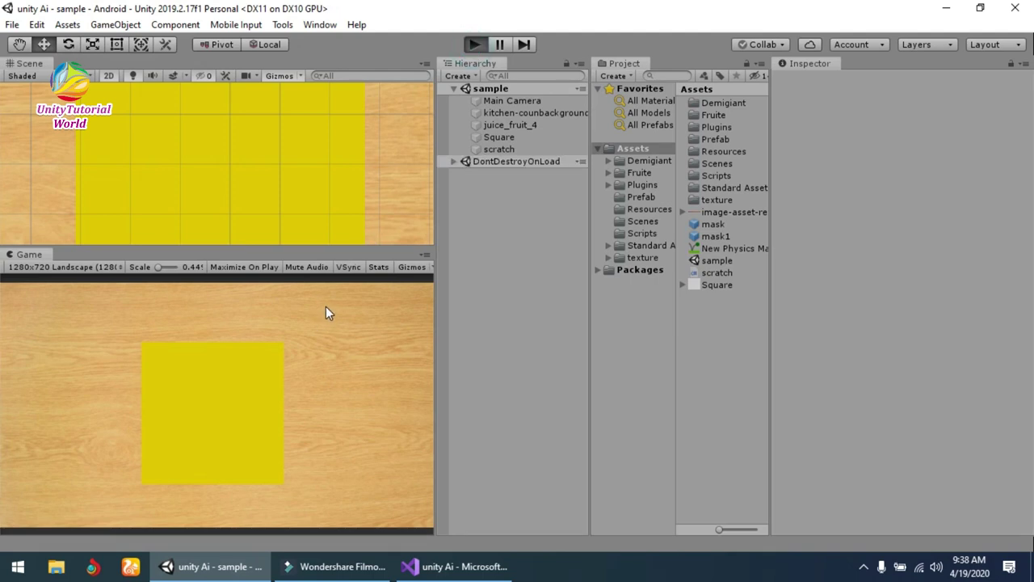
{"action": "left_click_drag", "start_coordinate": [293, 344], "coordinate": [156, 390]}
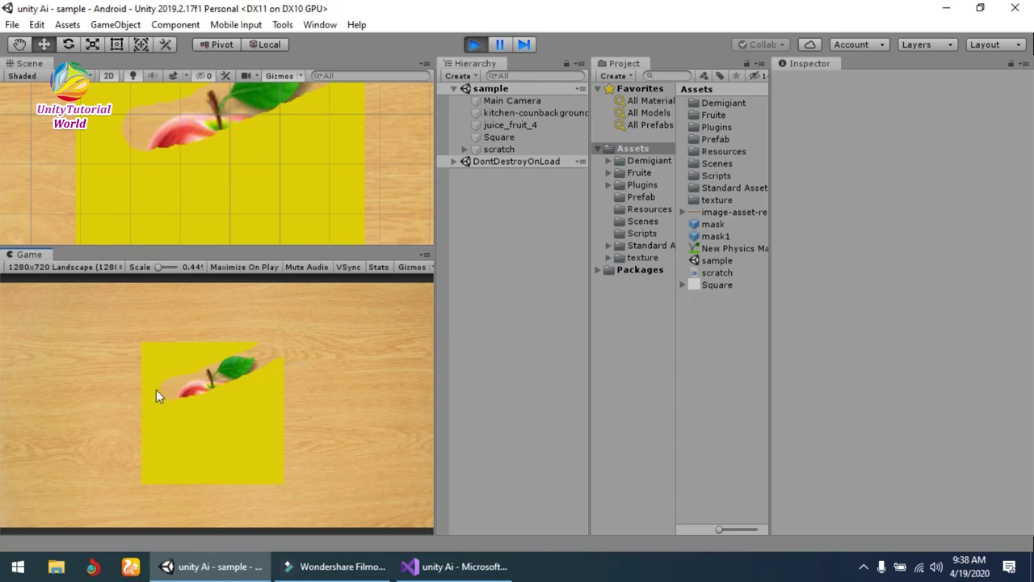
{"action": "left_click_drag", "start_coordinate": [142, 348], "coordinate": [178, 364]}
{"action": "mouse_move", "coordinate": [251, 343]}
{"action": "left_mouse_down"}
{"action": "mouse_move", "coordinate": [157, 352]}
{"action": "mouse_move", "coordinate": [147, 376]}
{"action": "mouse_move", "coordinate": [175, 377]}
{"action": "mouse_move", "coordinate": [147, 380]}
{"action": "mouse_move", "coordinate": [194, 416]}
{"action": "mouse_move", "coordinate": [160, 420]}
{"action": "mouse_move", "coordinate": [183, 395]}
{"action": "mouse_move", "coordinate": [255, 392]}
{"action": "mouse_move", "coordinate": [295, 363]}
{"action": "mouse_move", "coordinate": [277, 361]}
{"action": "mouse_move", "coordinate": [195, 389]}
{"action": "mouse_move", "coordinate": [233, 386]}
{"action": "mouse_move", "coordinate": [212, 404]}
{"action": "mouse_move", "coordinate": [168, 404]}
{"action": "mouse_move", "coordinate": [270, 412]}
{"action": "mouse_move", "coordinate": [286, 391]}
{"action": "mouse_move", "coordinate": [182, 421]}
{"action": "mouse_move", "coordinate": [282, 426]}
{"action": "mouse_move", "coordinate": [143, 431]}
{"action": "mouse_move", "coordinate": [146, 423]}
{"action": "mouse_move", "coordinate": [159, 436]}
{"action": "mouse_move", "coordinate": [303, 434]}
{"action": "mouse_move", "coordinate": [139, 455]}
{"action": "left_mouse_up"}
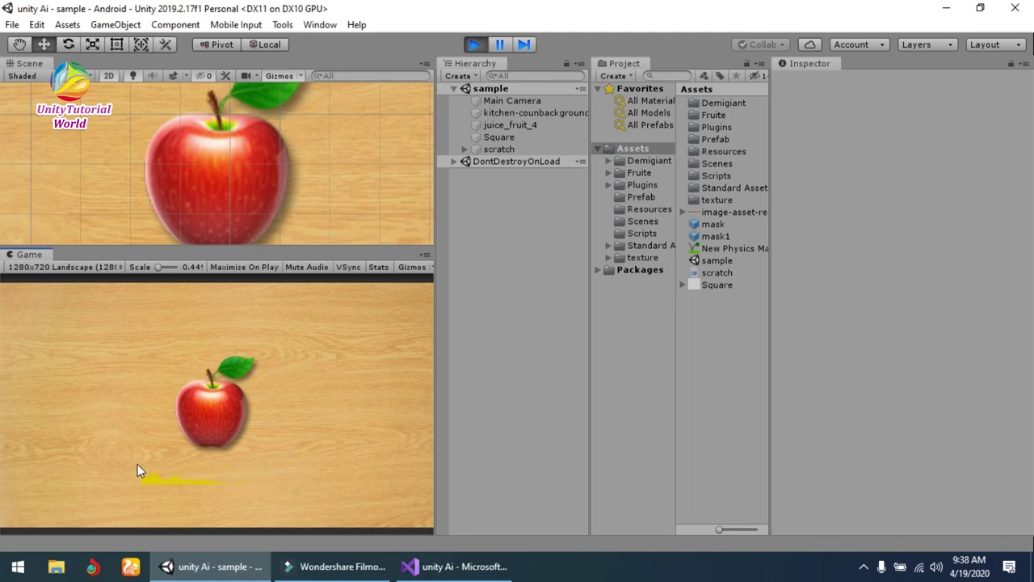
{"action": "left_click_drag", "start_coordinate": [138, 466], "coordinate": [203, 481]}
{"action": "left_click", "coordinate": [476, 44]}
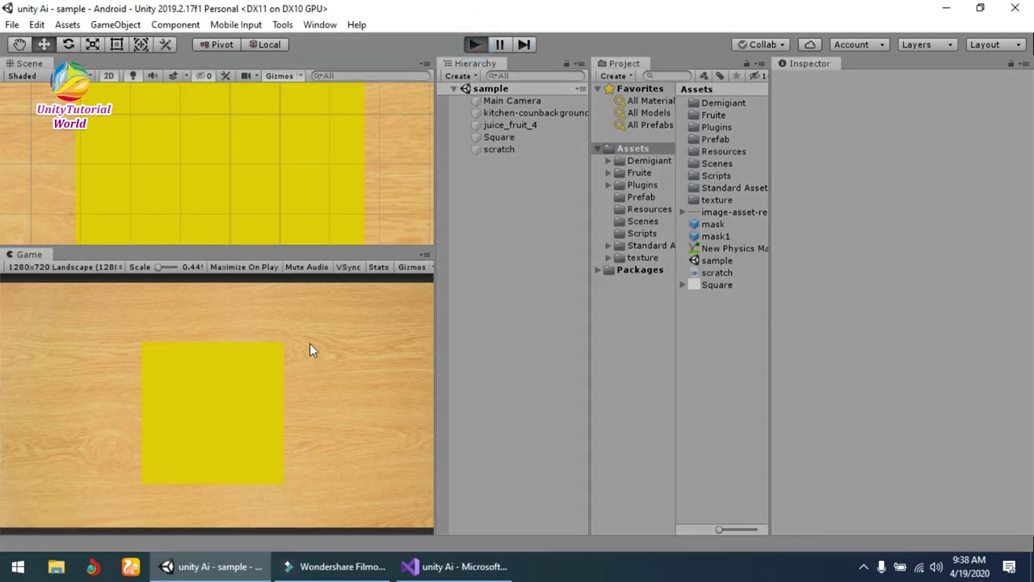
Re-enter Play mode with Ctrl+P and scratch off most of the yellow, exposing the red apple
{"action": "key", "text": "ctrl+p"}
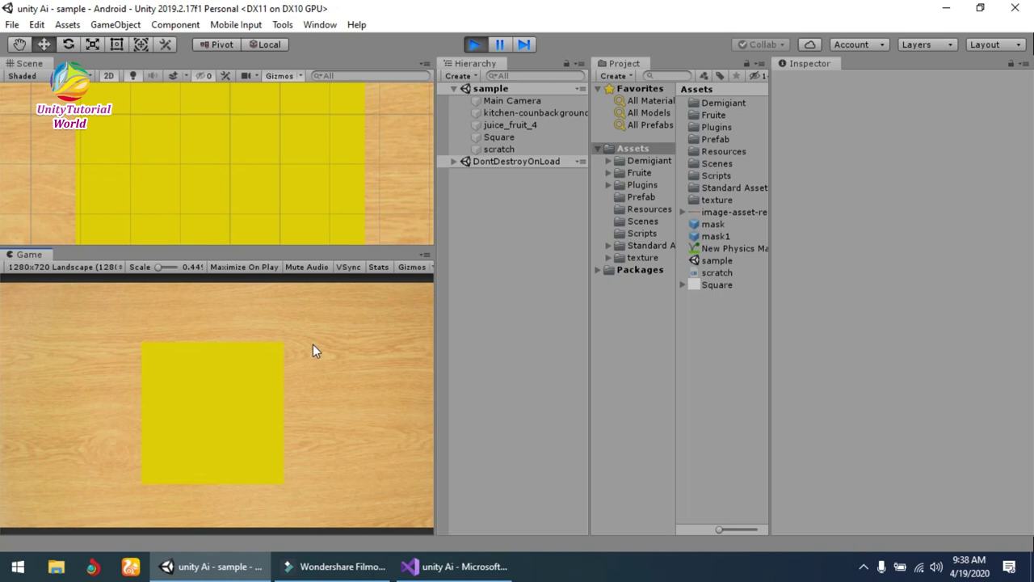
{"action": "mouse_move", "coordinate": [292, 343]}
{"action": "left_mouse_down"}
{"action": "mouse_move", "coordinate": [210, 364]}
{"action": "mouse_move", "coordinate": [135, 360]}
{"action": "mouse_move", "coordinate": [160, 347]}
{"action": "mouse_move", "coordinate": [269, 349]}
{"action": "mouse_move", "coordinate": [158, 366]}
{"action": "mouse_move", "coordinate": [157, 352]}
{"action": "mouse_move", "coordinate": [145, 369]}
{"action": "mouse_move", "coordinate": [182, 399]}
{"action": "mouse_move", "coordinate": [142, 398]}
{"action": "mouse_move", "coordinate": [303, 366]}
{"action": "mouse_move", "coordinate": [205, 395]}
{"action": "mouse_move", "coordinate": [216, 383]}
{"action": "mouse_move", "coordinate": [302, 362]}
{"action": "mouse_move", "coordinate": [183, 375]}
{"action": "mouse_move", "coordinate": [220, 406]}
{"action": "mouse_move", "coordinate": [287, 400]}
{"action": "mouse_move", "coordinate": [274, 410]}
{"action": "mouse_move", "coordinate": [255, 388]}
{"action": "mouse_move", "coordinate": [296, 399]}
{"action": "mouse_move", "coordinate": [176, 423]}
{"action": "mouse_move", "coordinate": [184, 410]}
{"action": "mouse_move", "coordinate": [251, 407]}
{"action": "mouse_move", "coordinate": [275, 388]}
{"action": "mouse_move", "coordinate": [228, 416]}
{"action": "mouse_move", "coordinate": [190, 418]}
{"action": "mouse_move", "coordinate": [176, 401]}
{"action": "mouse_move", "coordinate": [145, 418]}
{"action": "mouse_move", "coordinate": [142, 436]}
{"action": "mouse_move", "coordinate": [307, 435]}
{"action": "left_mouse_up"}
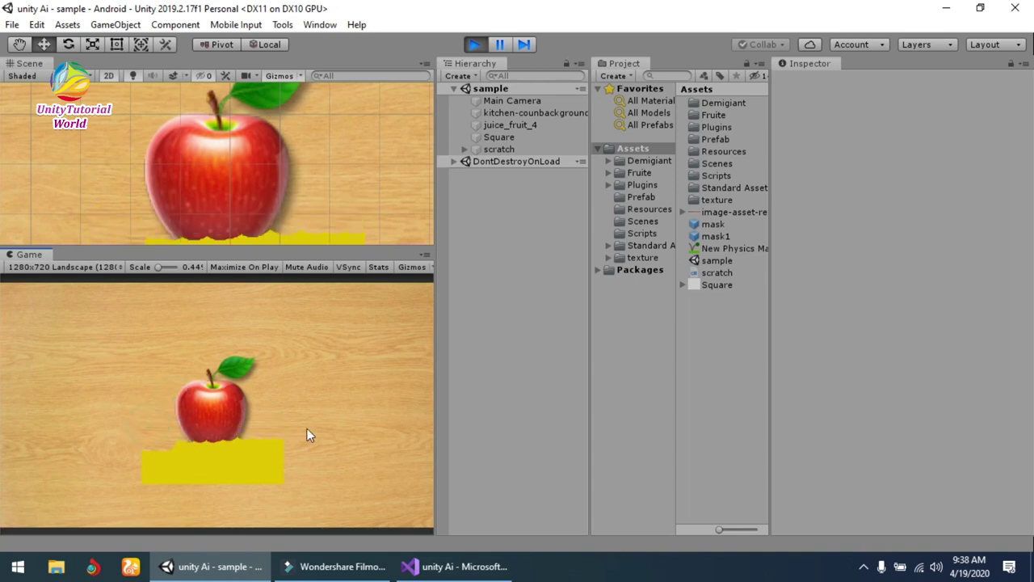
{"action": "left_click_drag", "start_coordinate": [240, 436], "coordinate": [167, 440]}
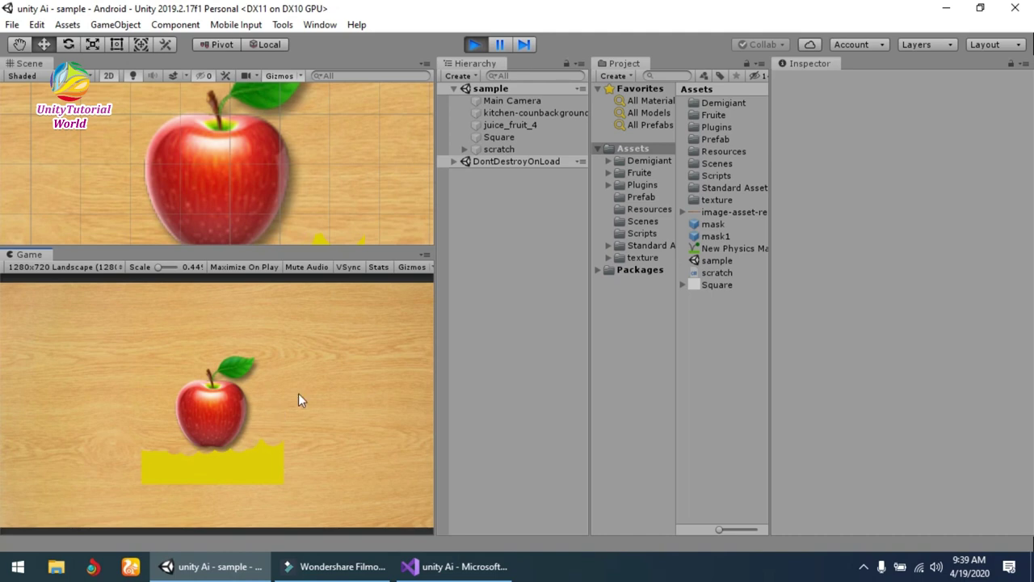